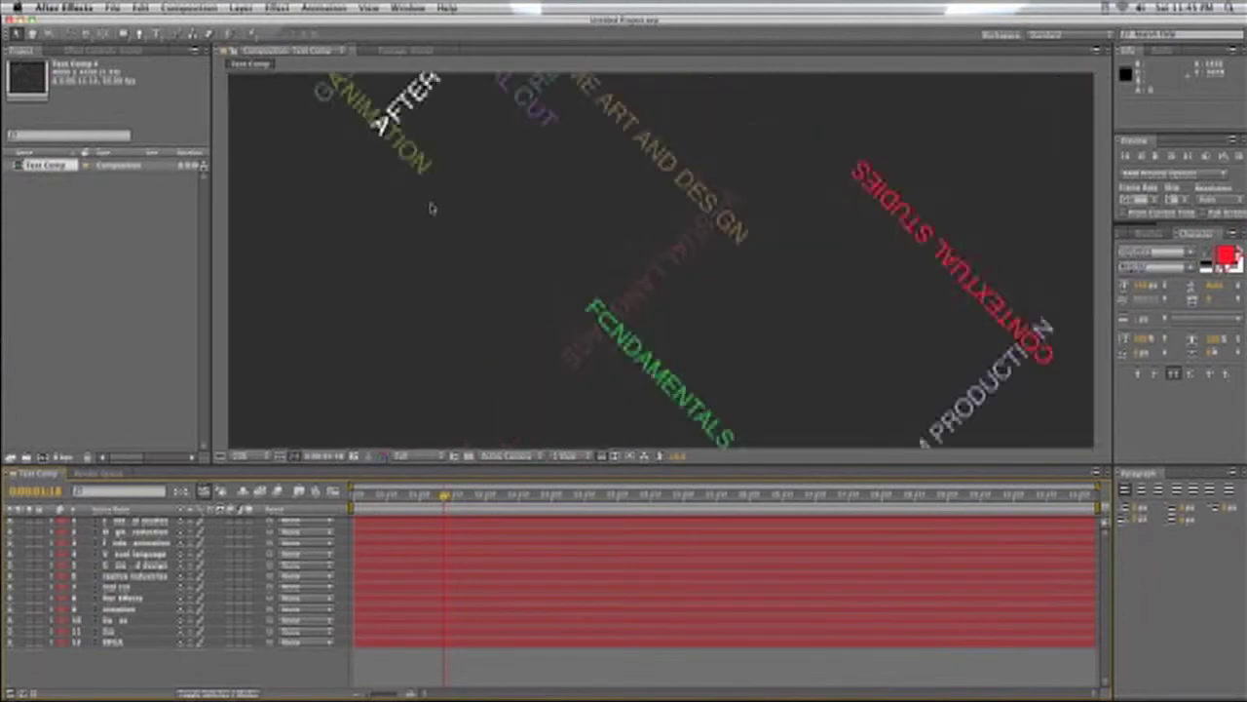
key(comma)
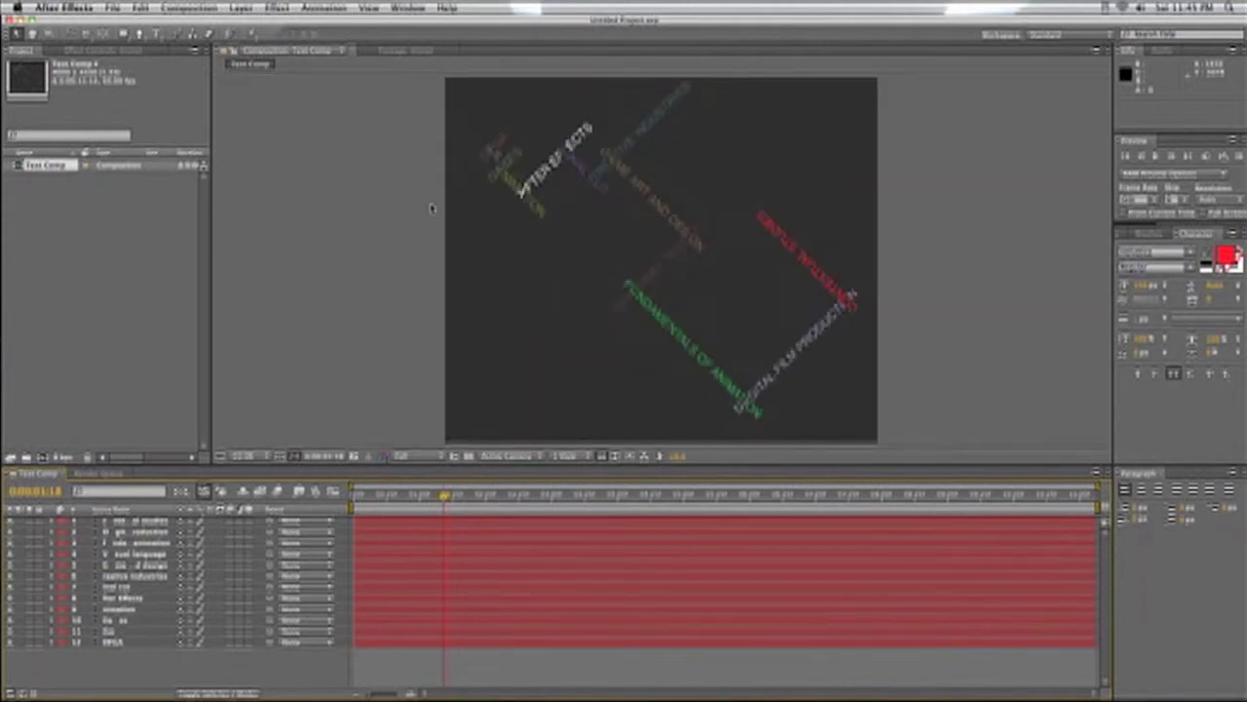
right_click(39, 170)
click(78, 179)
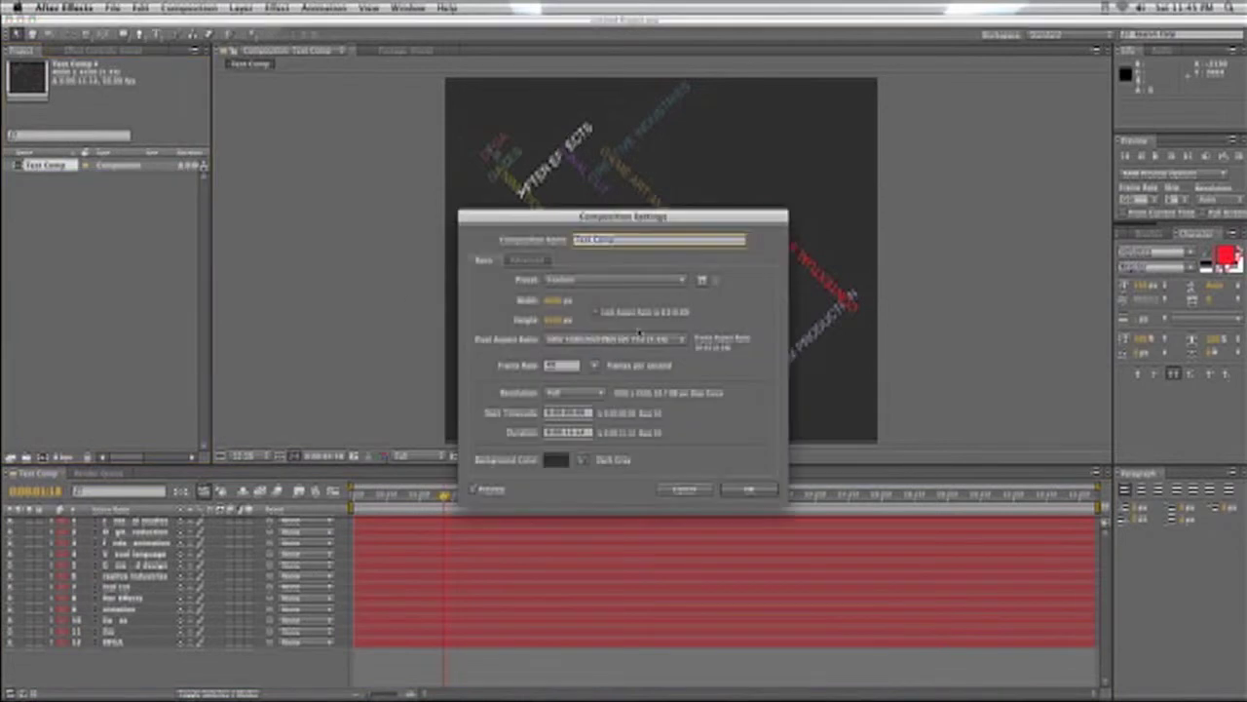
drag(614, 221, 862, 194)
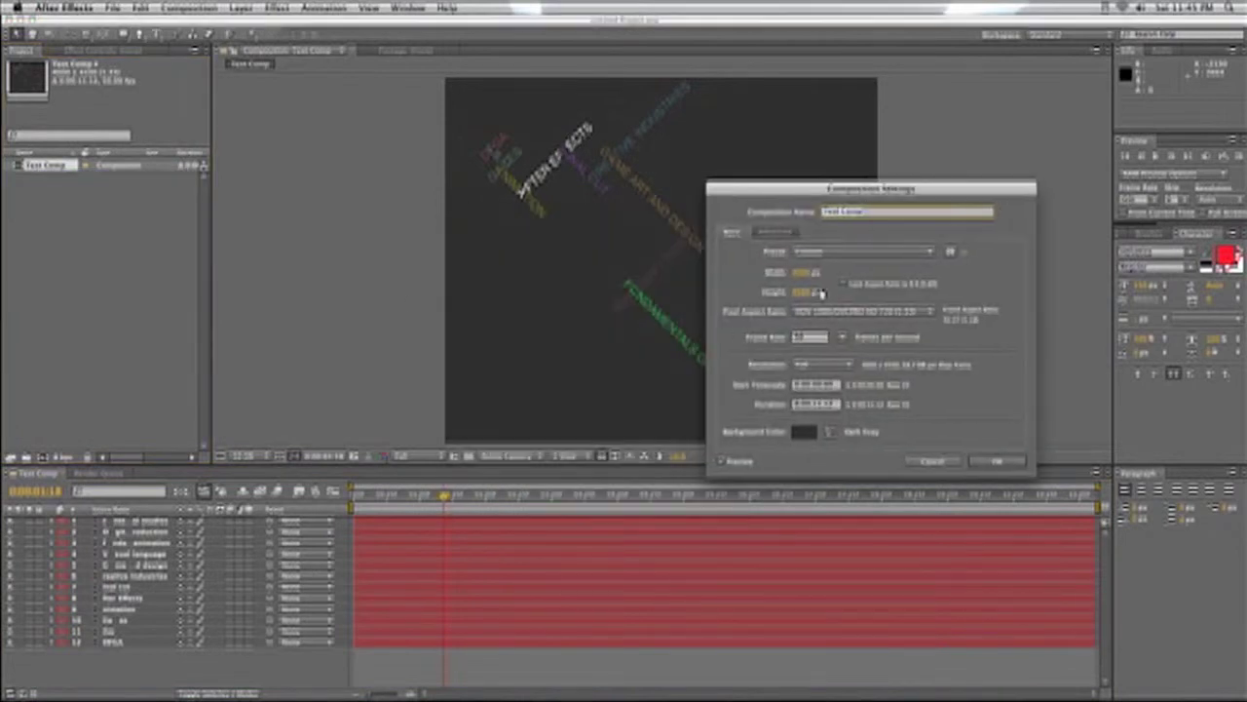
click(807, 291)
click(994, 462)
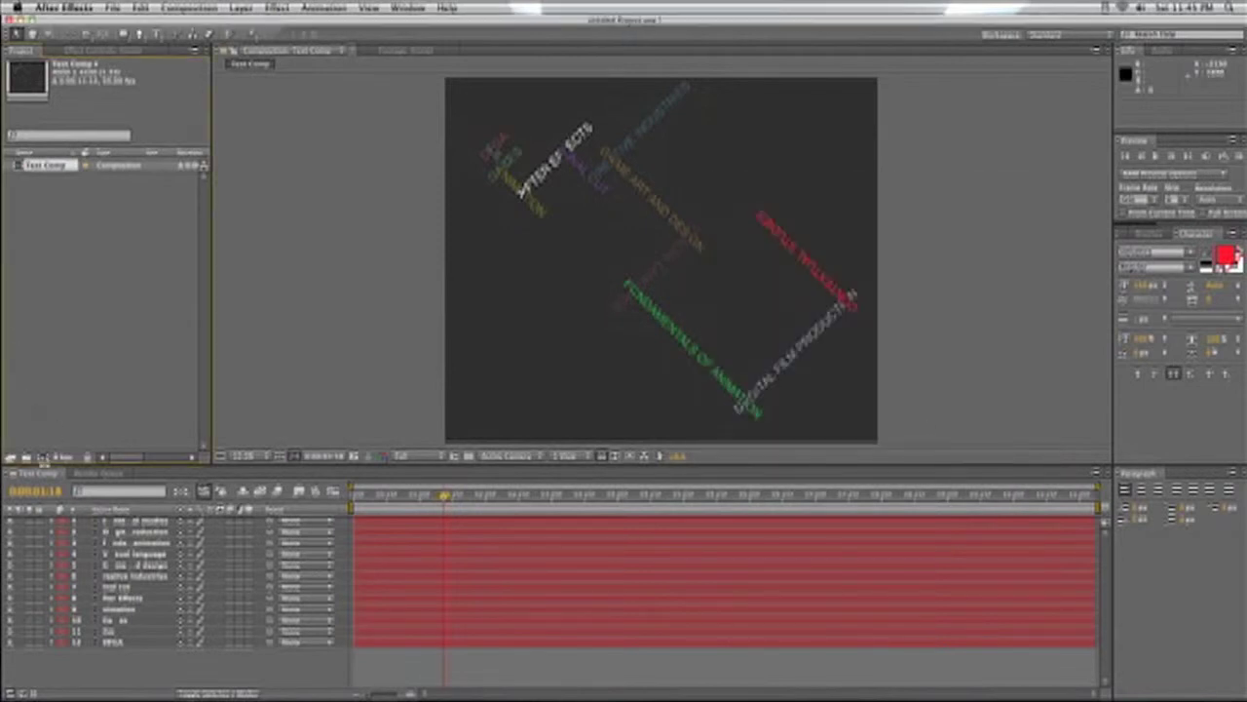
click(43, 458)
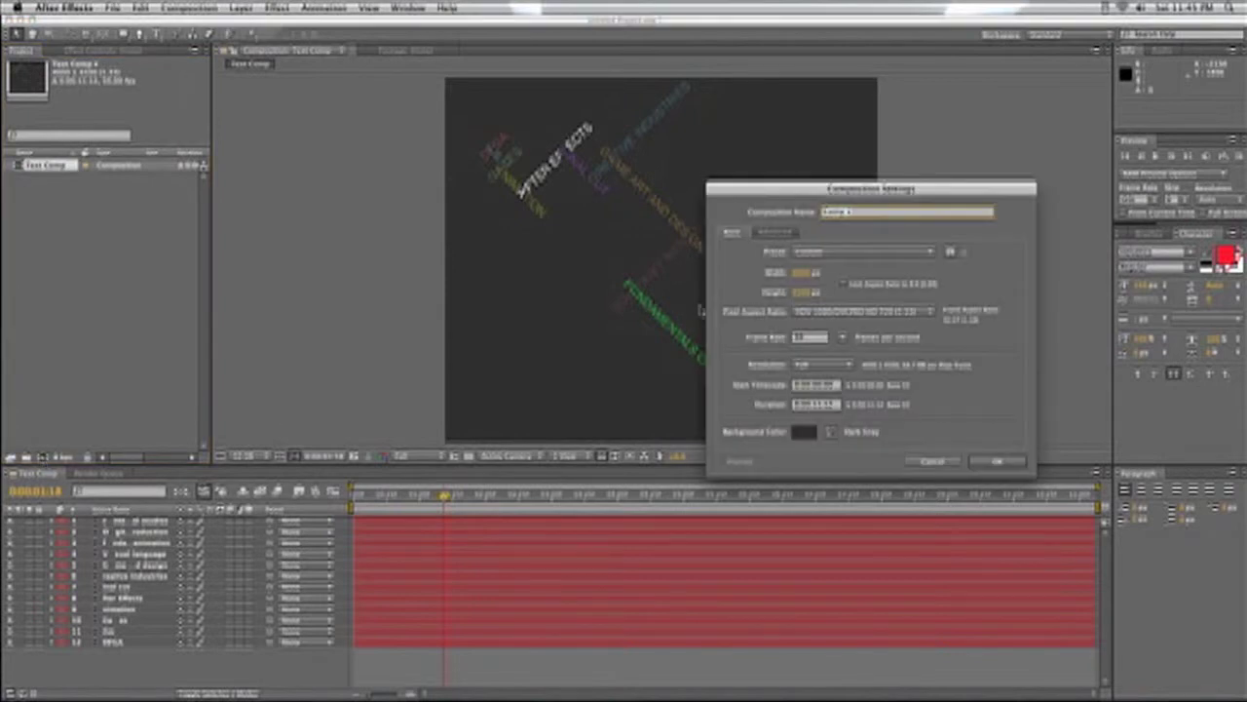
text(TextIntro)
key(Return)
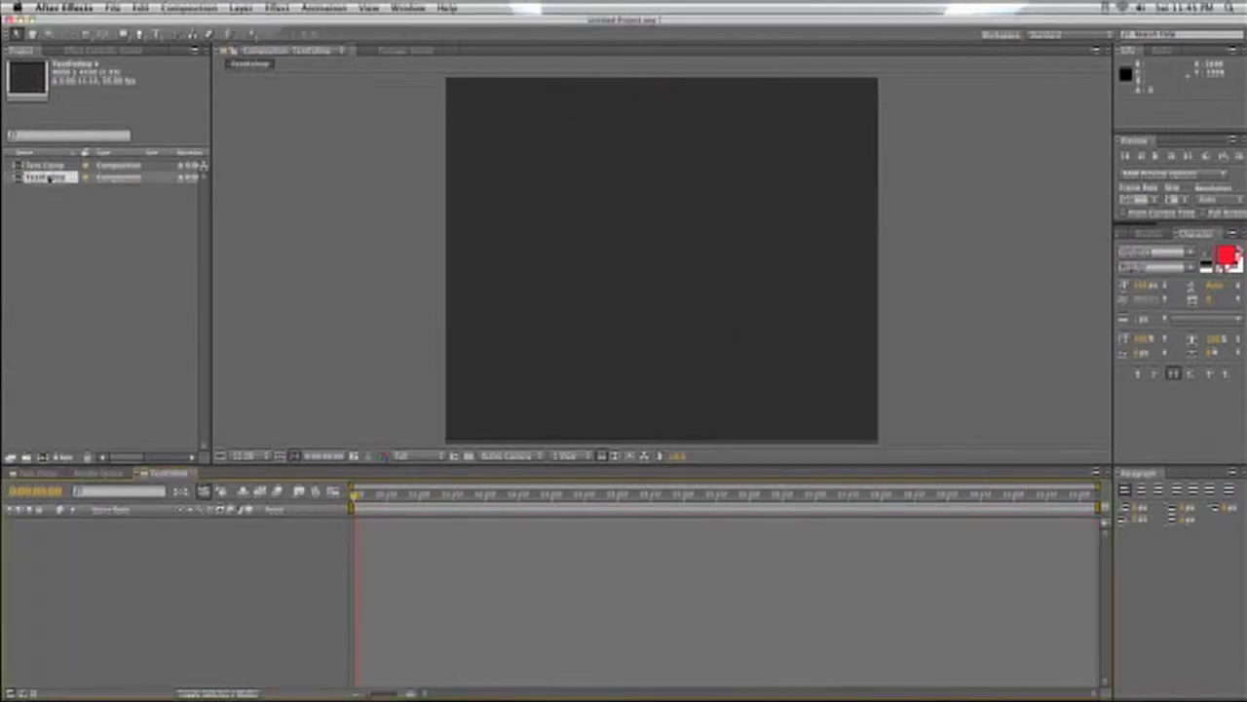
drag(39, 167, 127, 558)
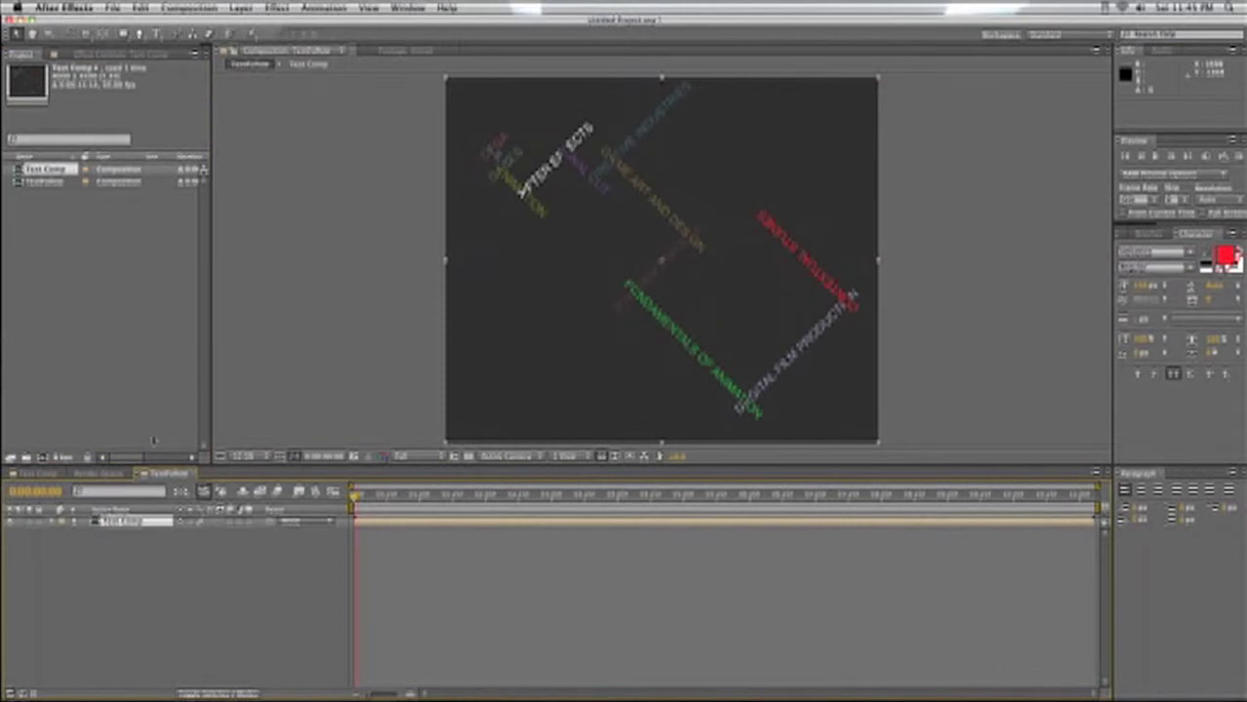
key(super+z)
click(37, 181)
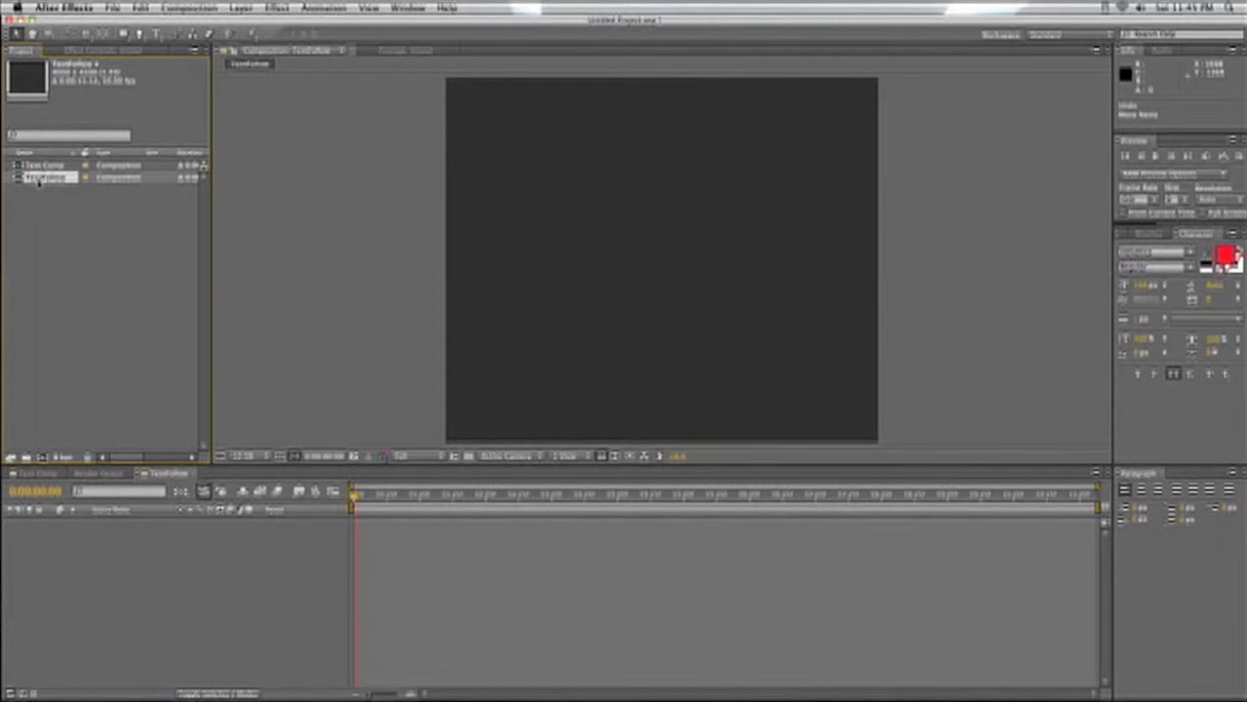
right_click(39, 184)
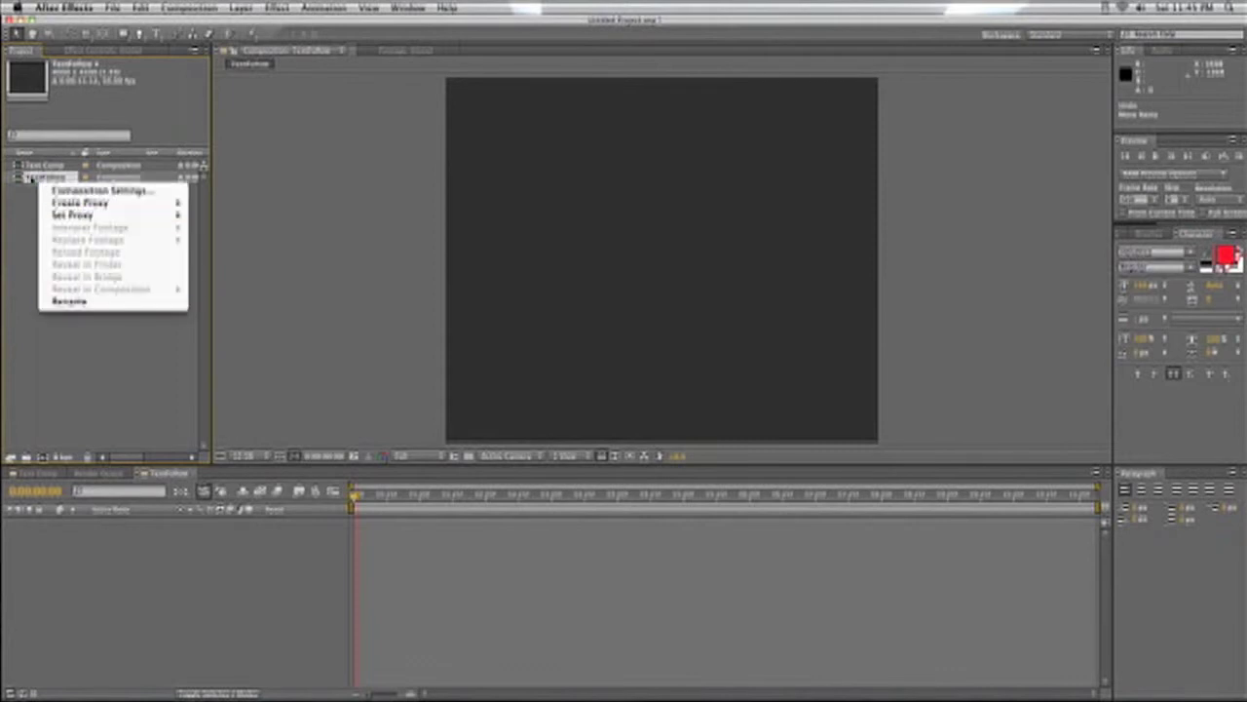
click(68, 301)
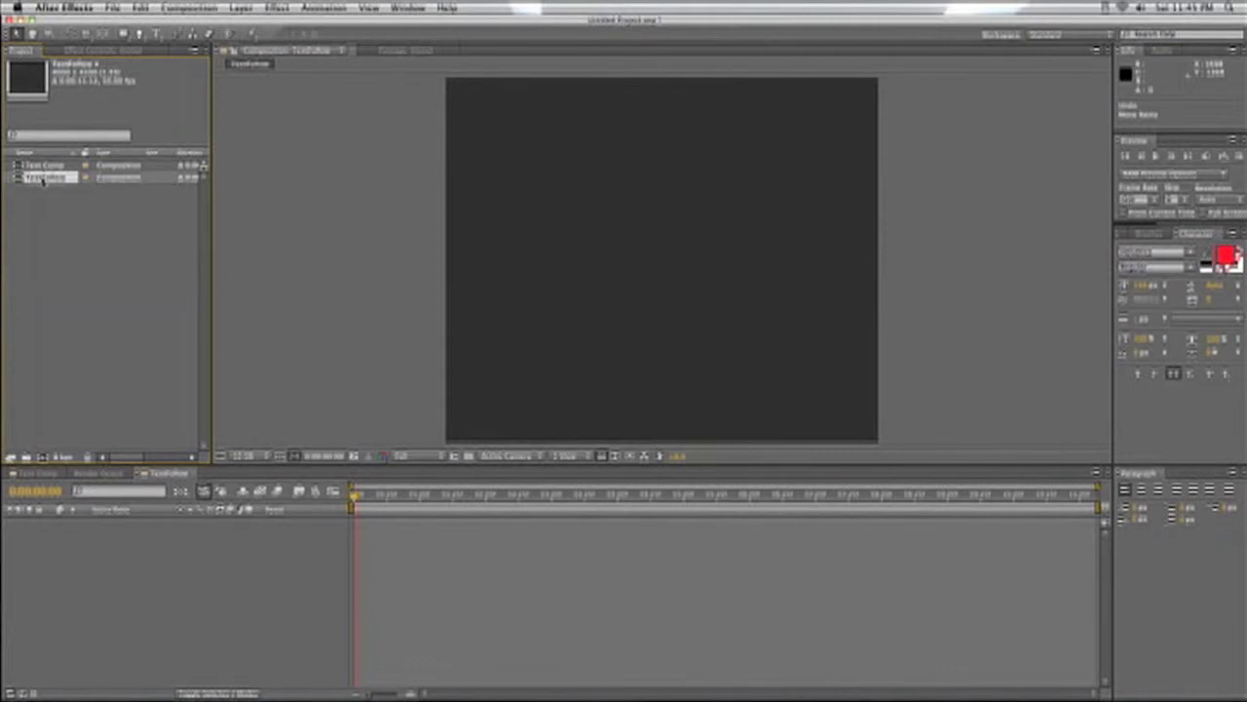
Step: Create a 1920×1080, 15-second composition named TextFollow with an adjusted frame rate
click(87, 457)
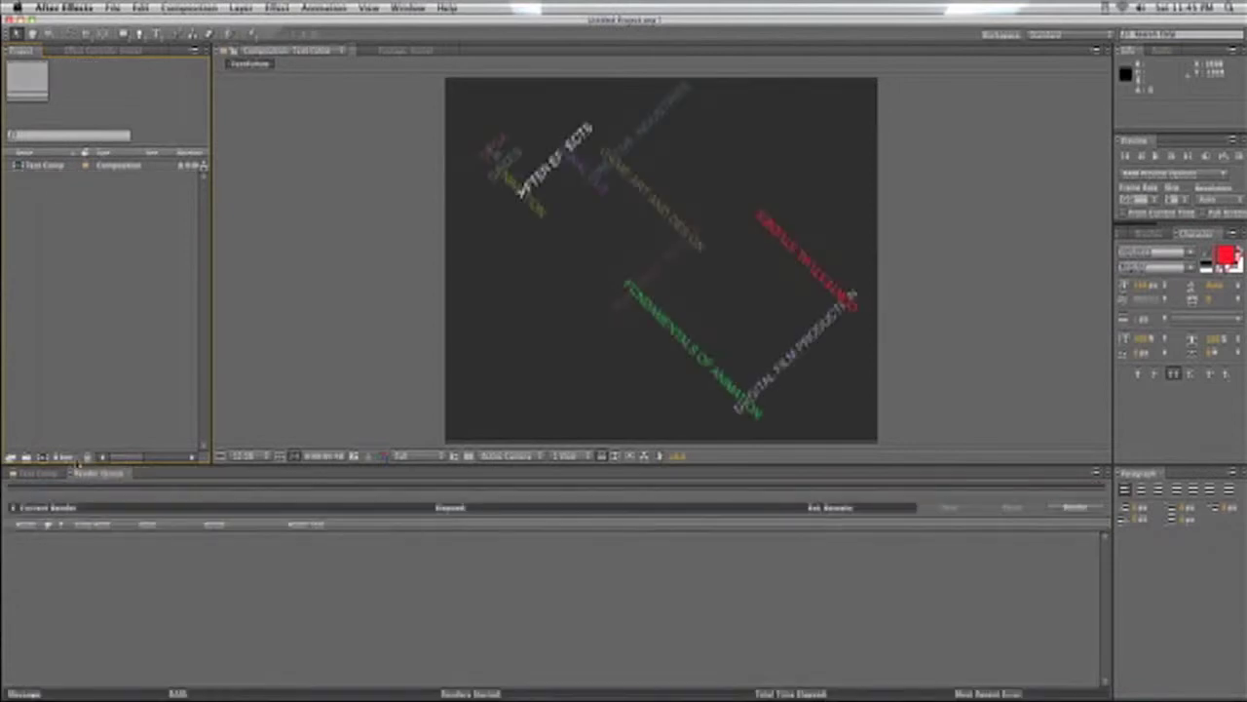
click(41, 457)
click(807, 272)
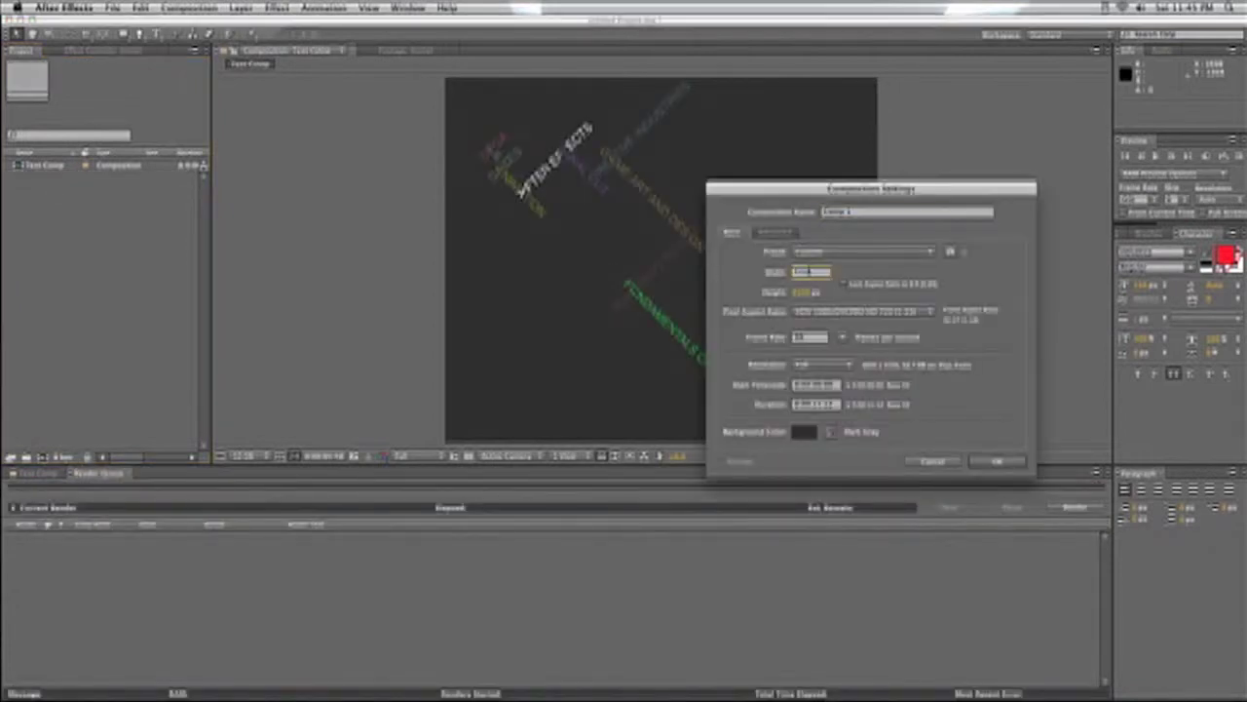
text(1000)
key(Tab)
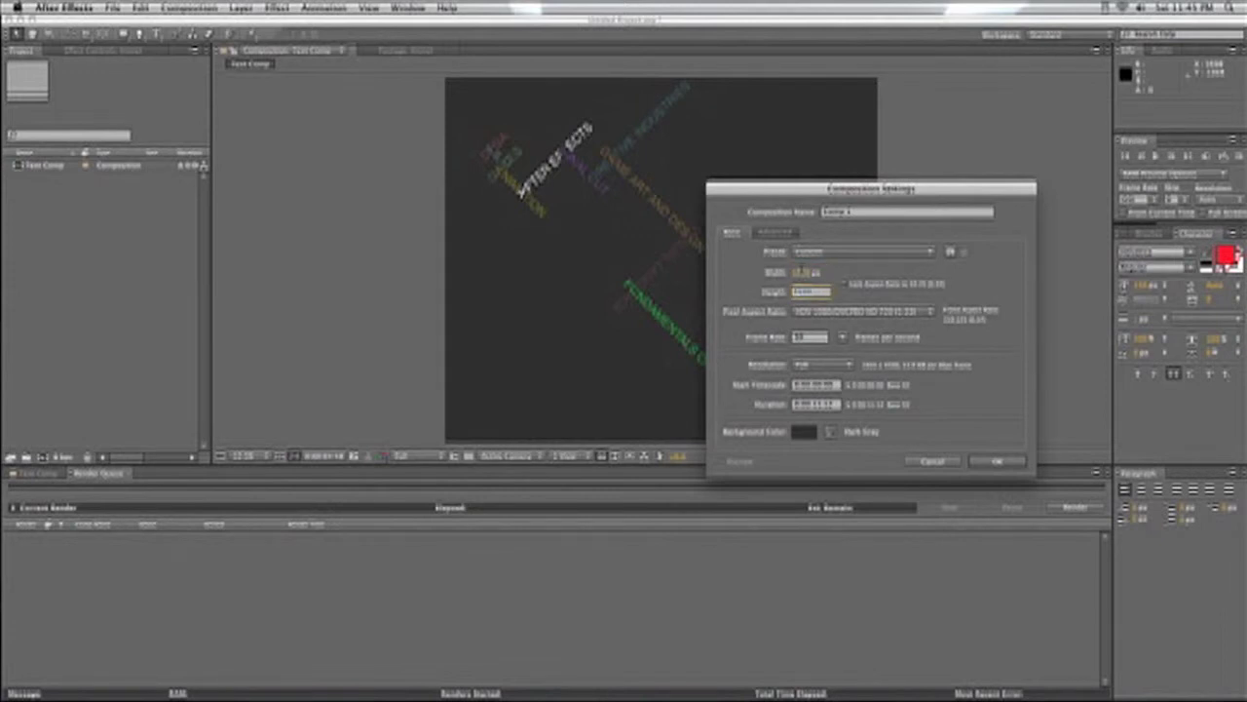
text(1000)
click(817, 403)
text(1000)
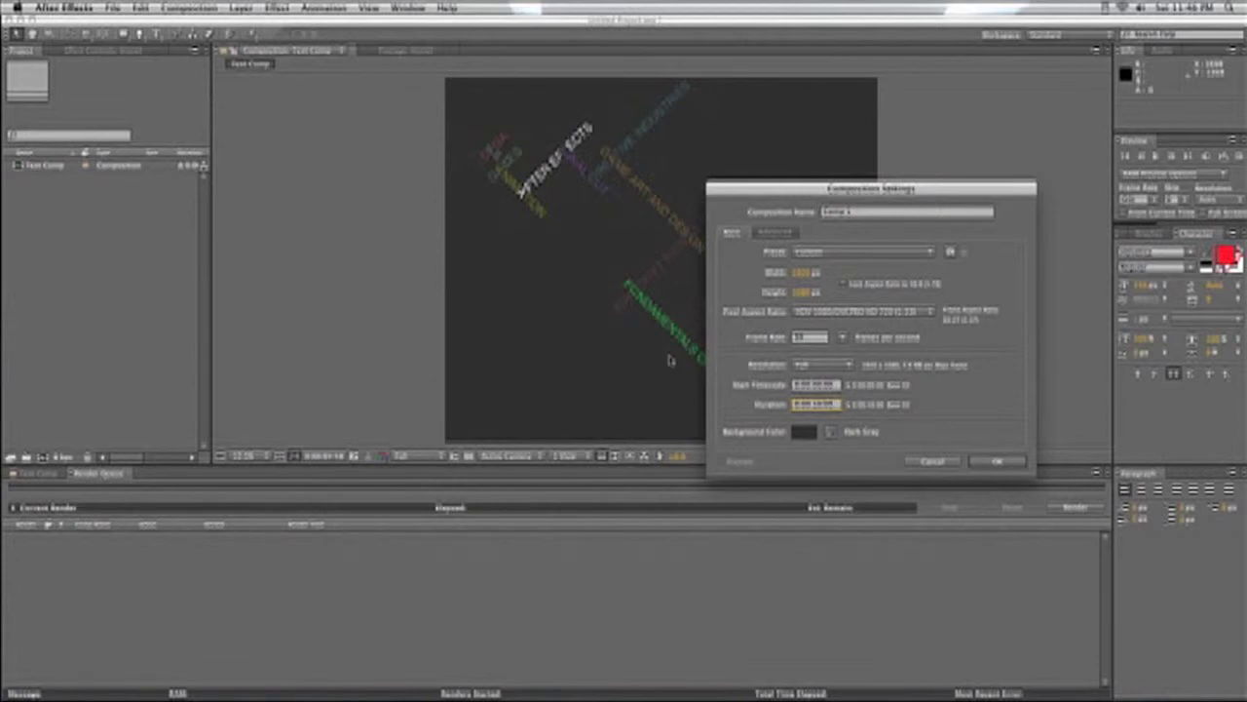
click(811, 337)
click(881, 206)
text(Test)
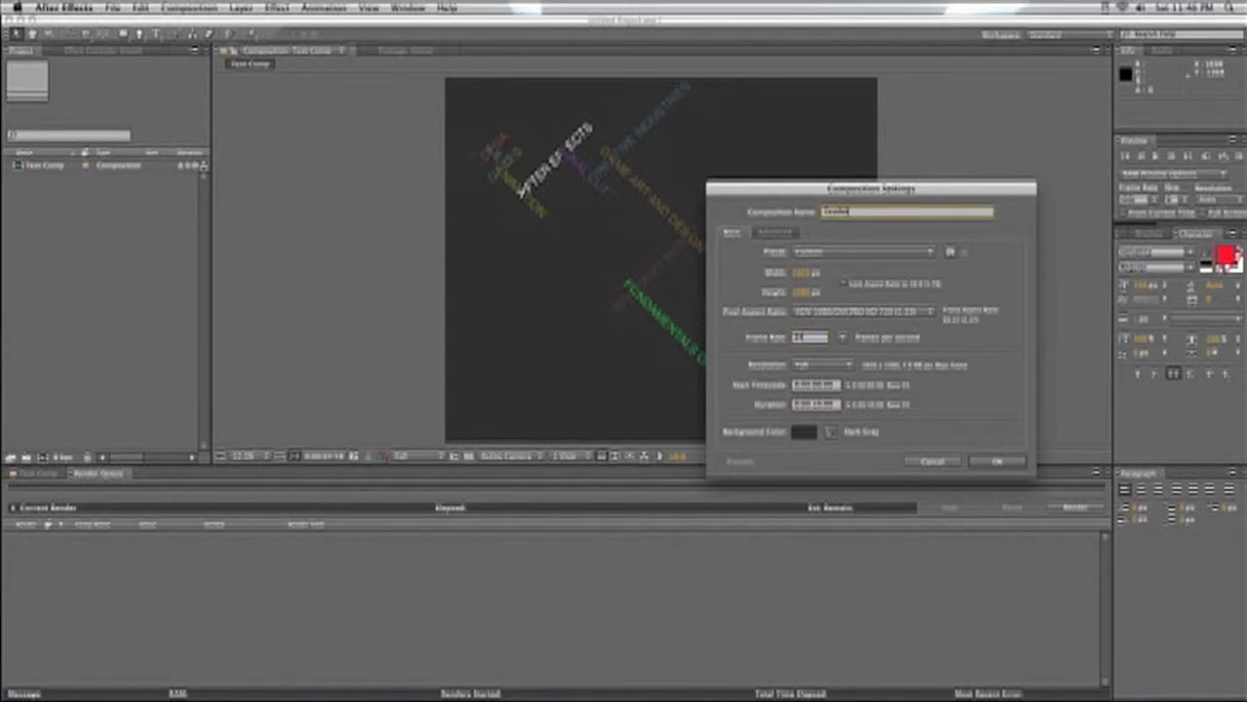
key(Return)
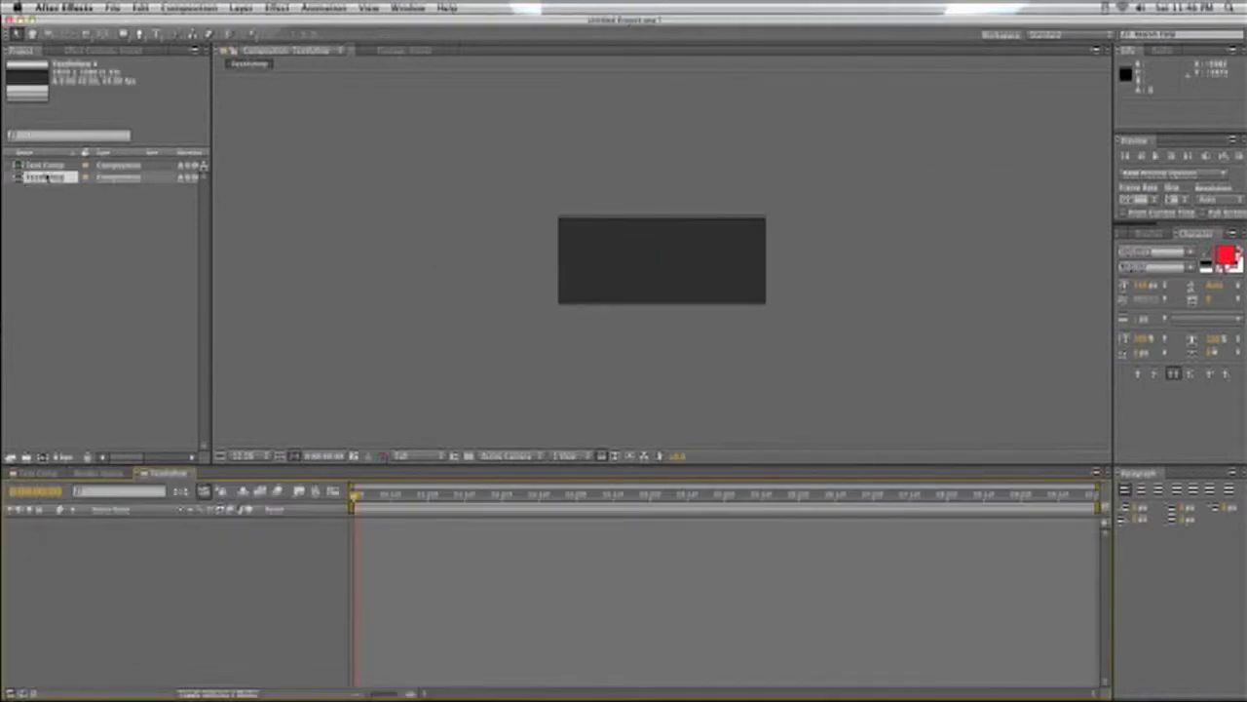
Step: Place Test Comp as a layer in TextFollow and make it 3D
drag(43, 167, 117, 573)
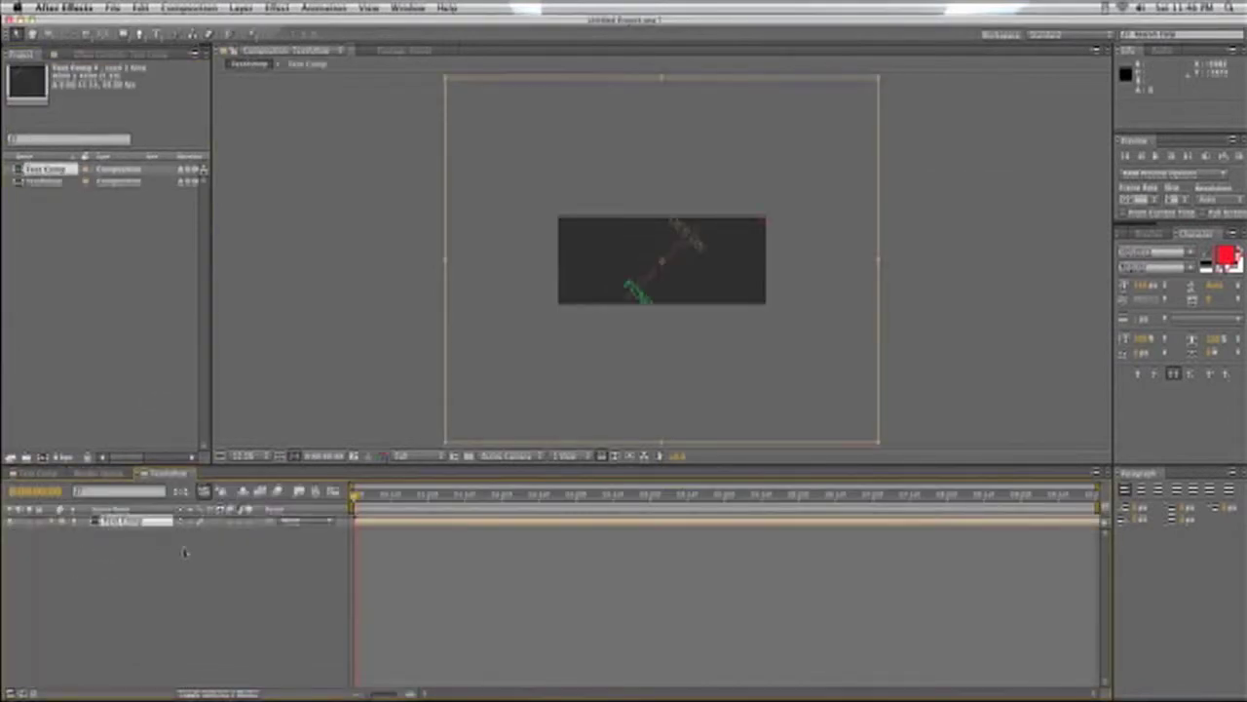
click(252, 524)
click(343, 190)
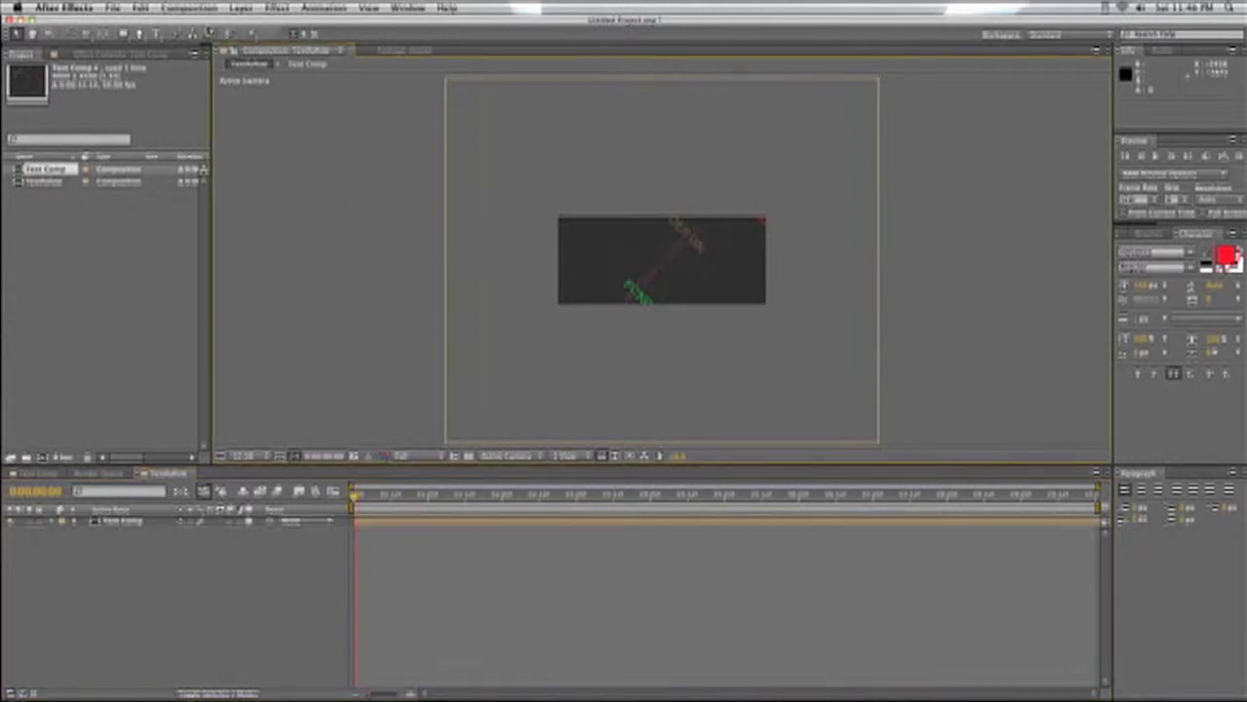
Step: Add a new camera layer named C using a different lens preset
click(191, 11)
mouse_move(242, 9)
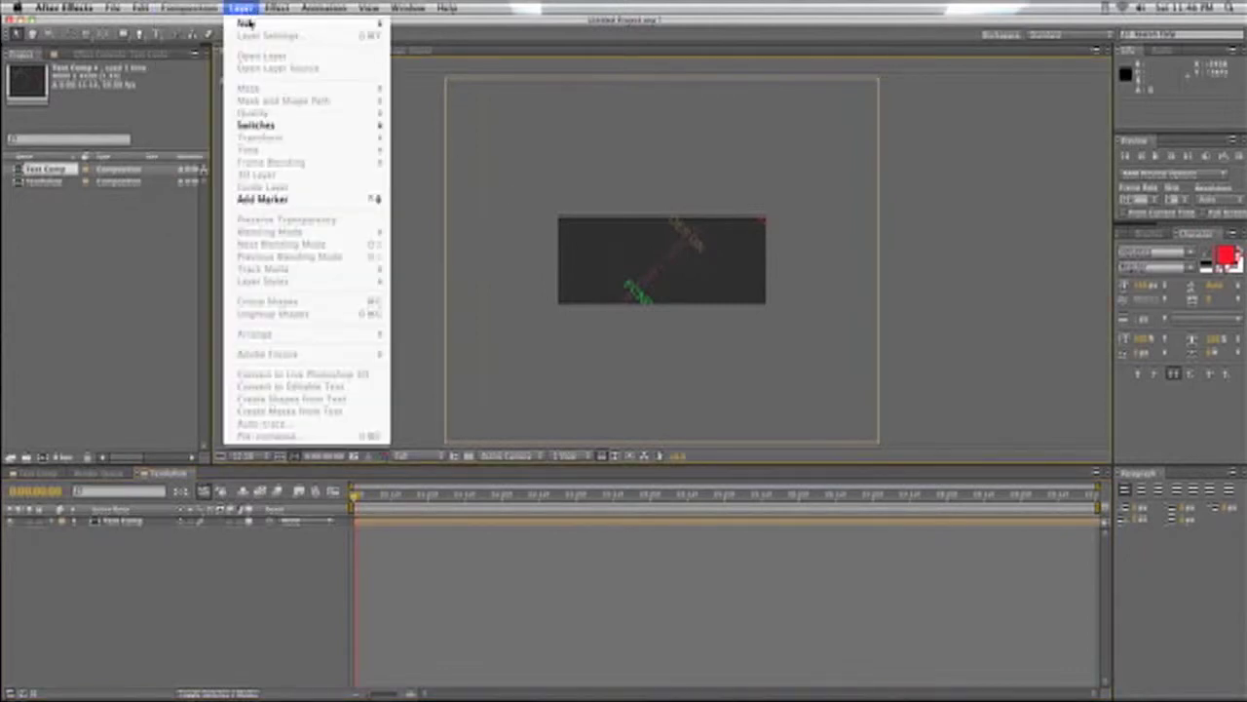
click(466, 64)
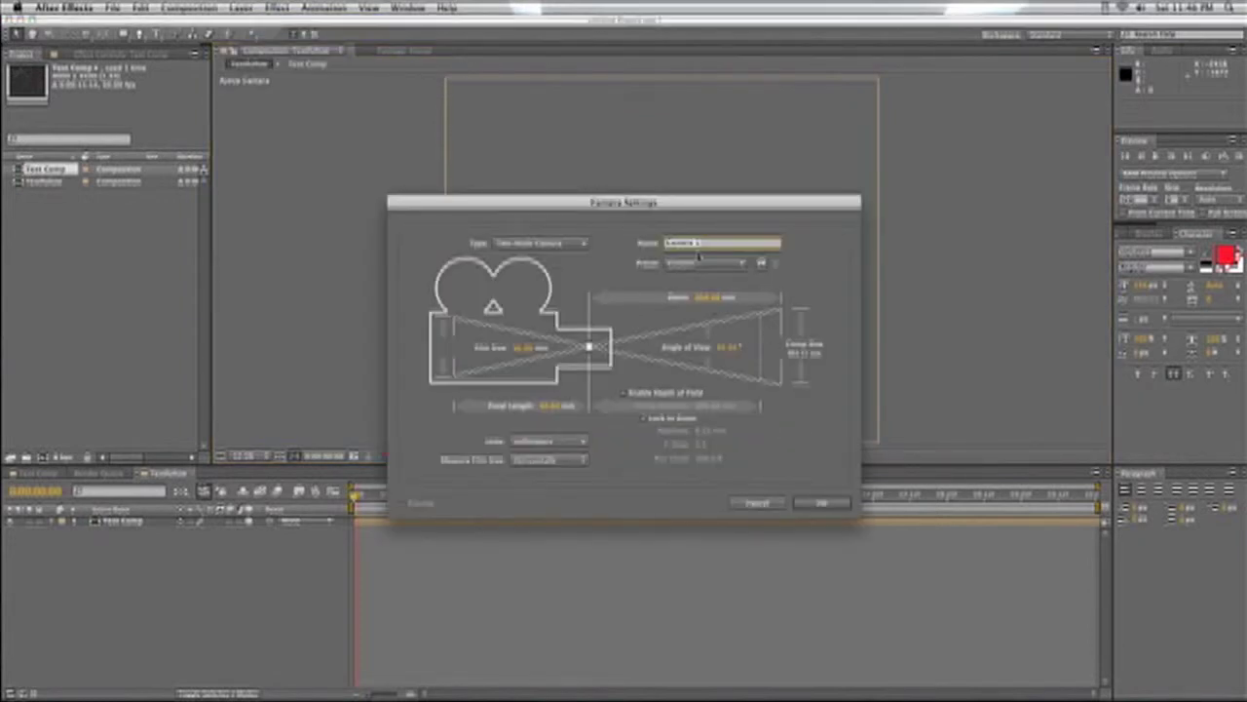
text(C)
click(712, 273)
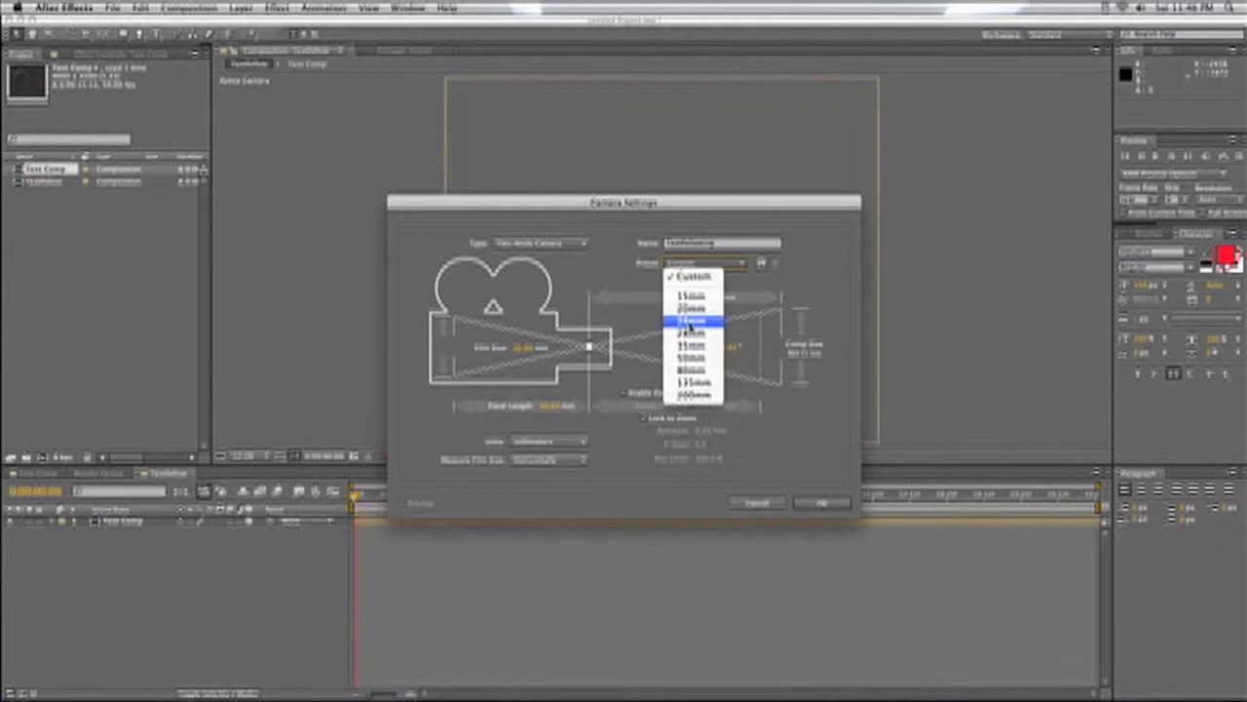
click(709, 320)
click(707, 272)
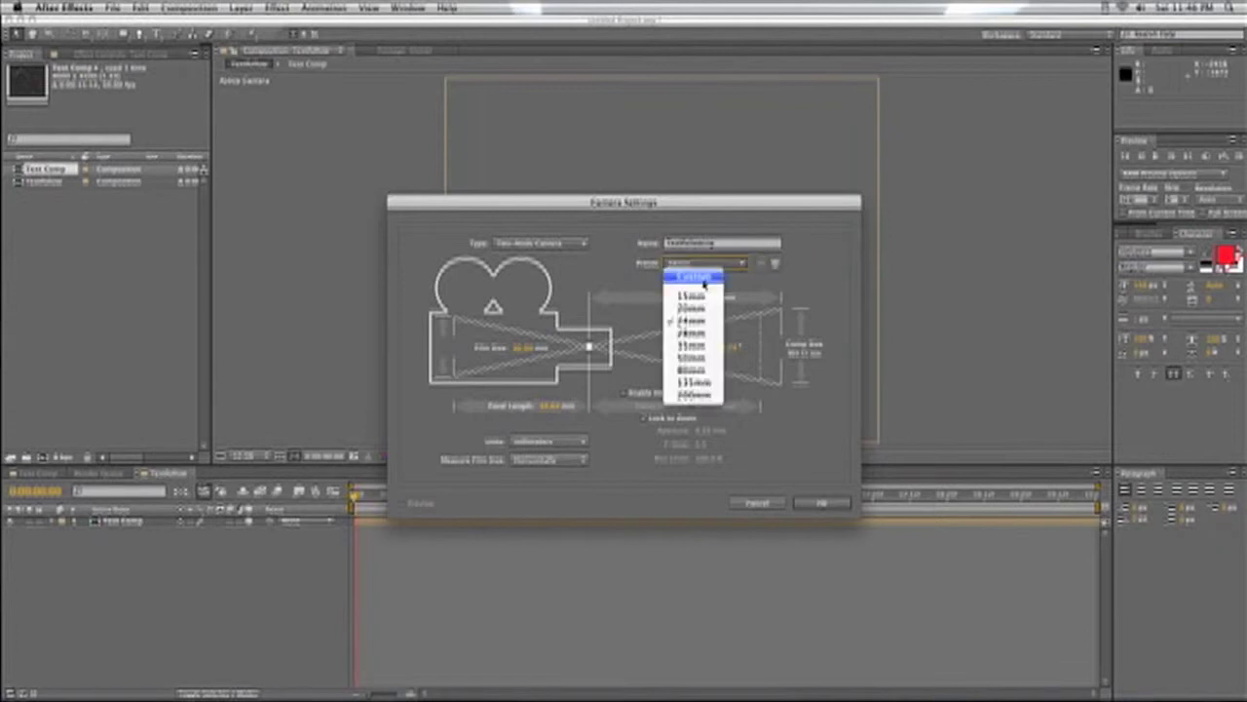
click(690, 346)
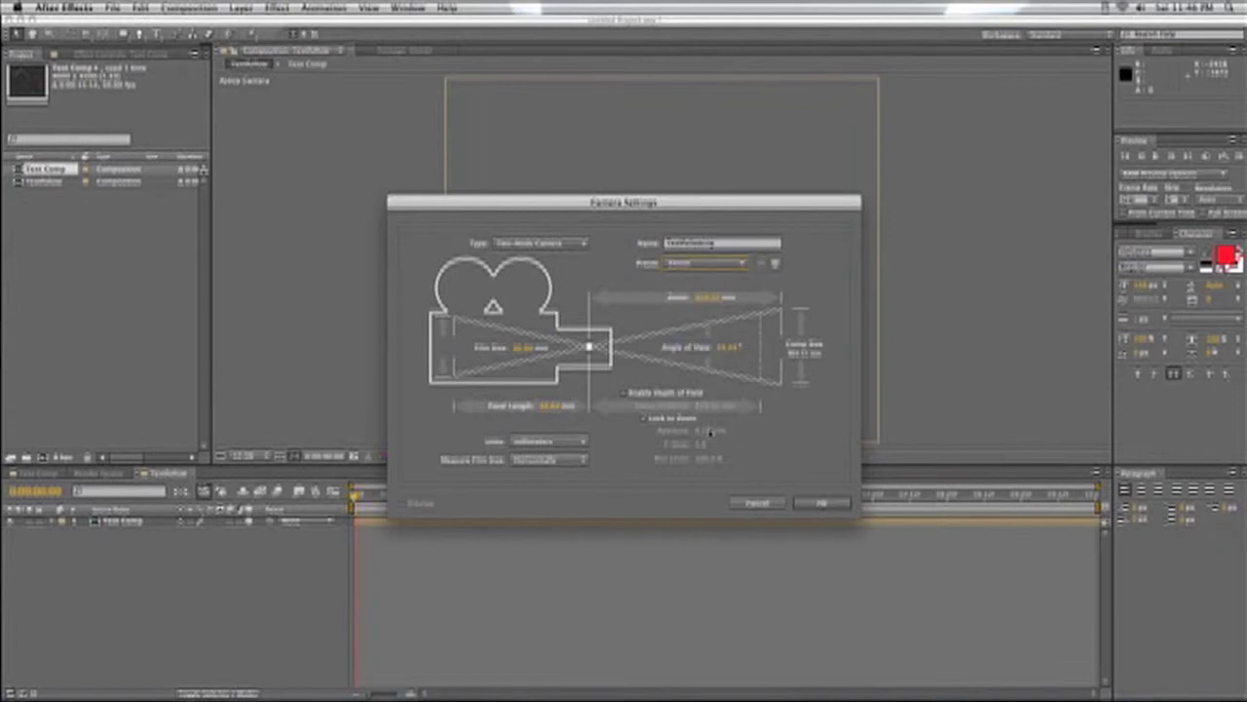
click(824, 503)
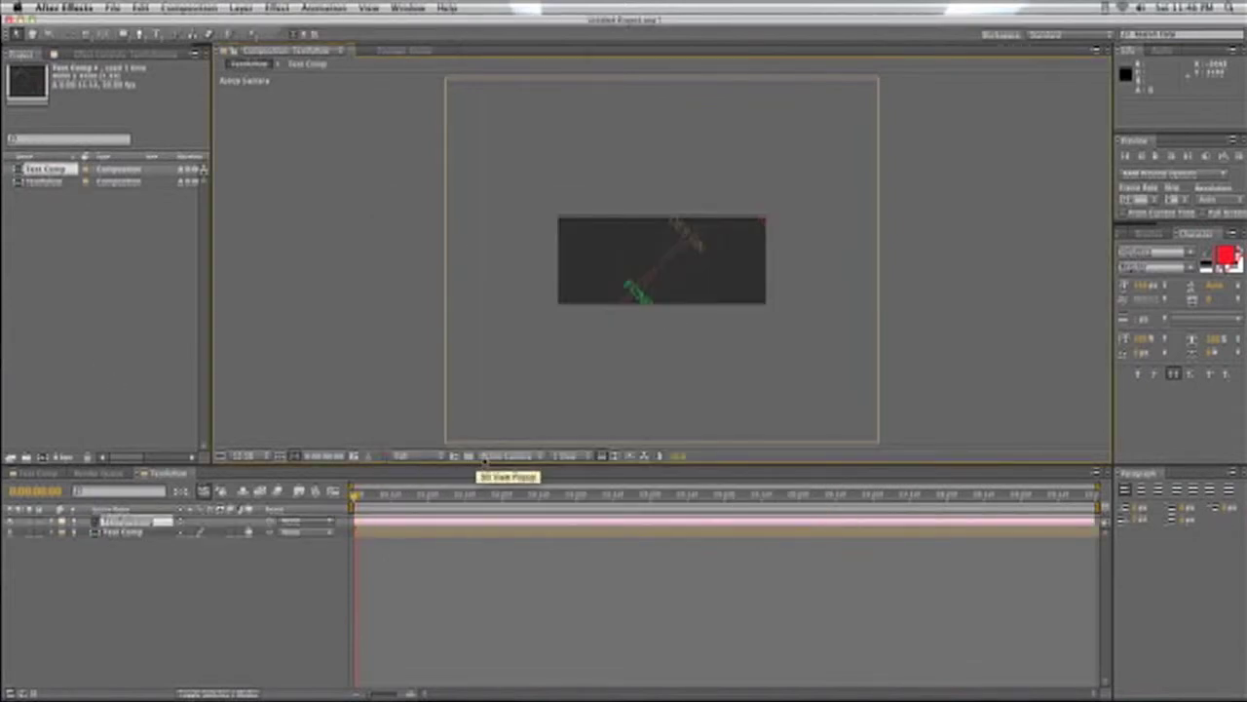
Step: Show the comp through the camera view in a 4 Views layout
click(543, 462)
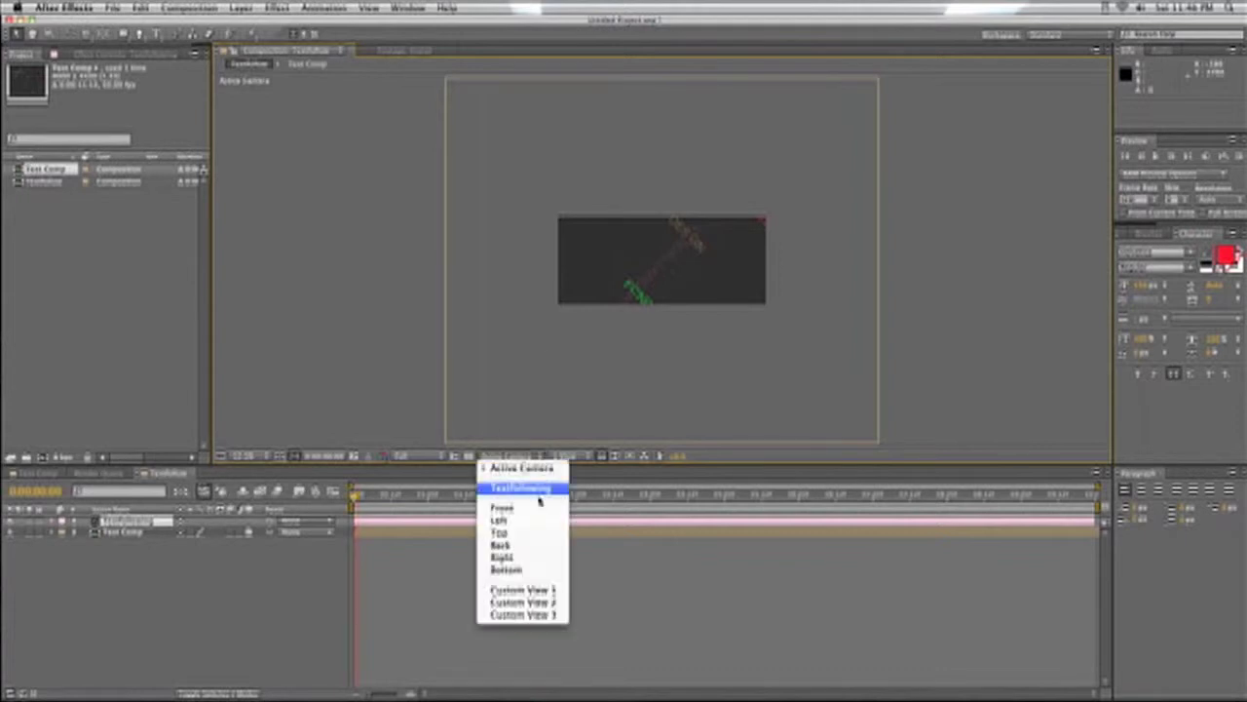
click(539, 489)
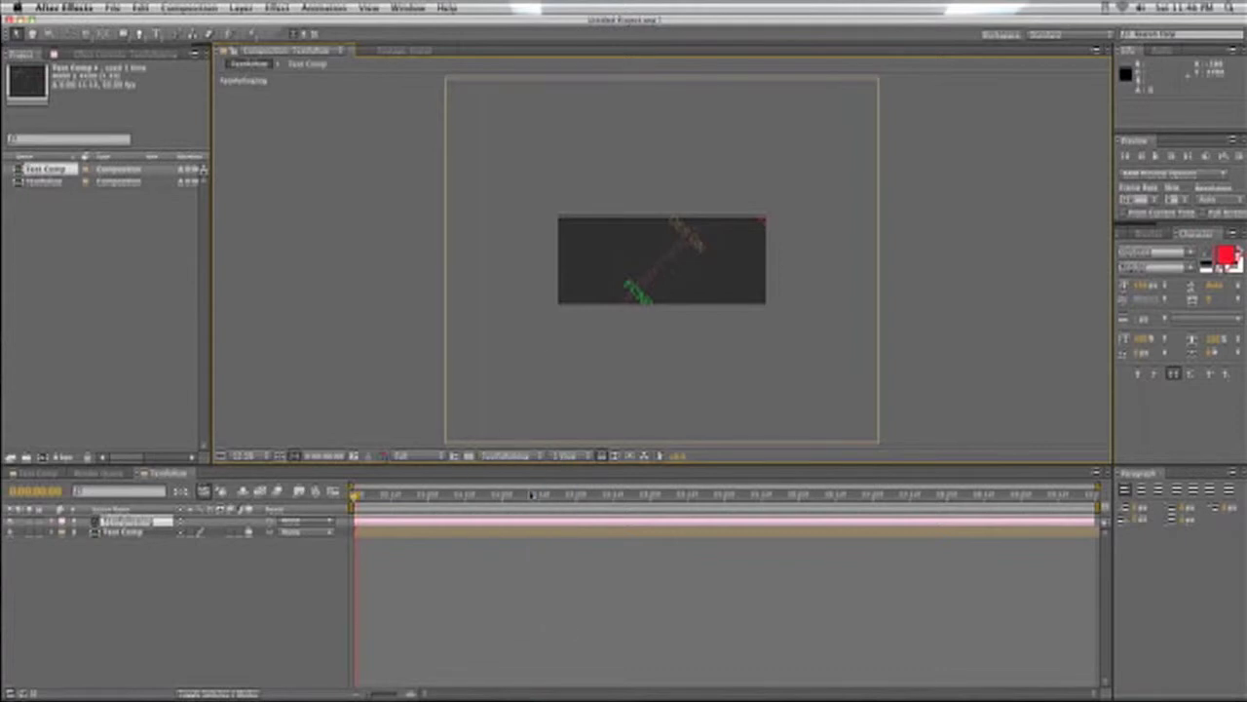
click(566, 456)
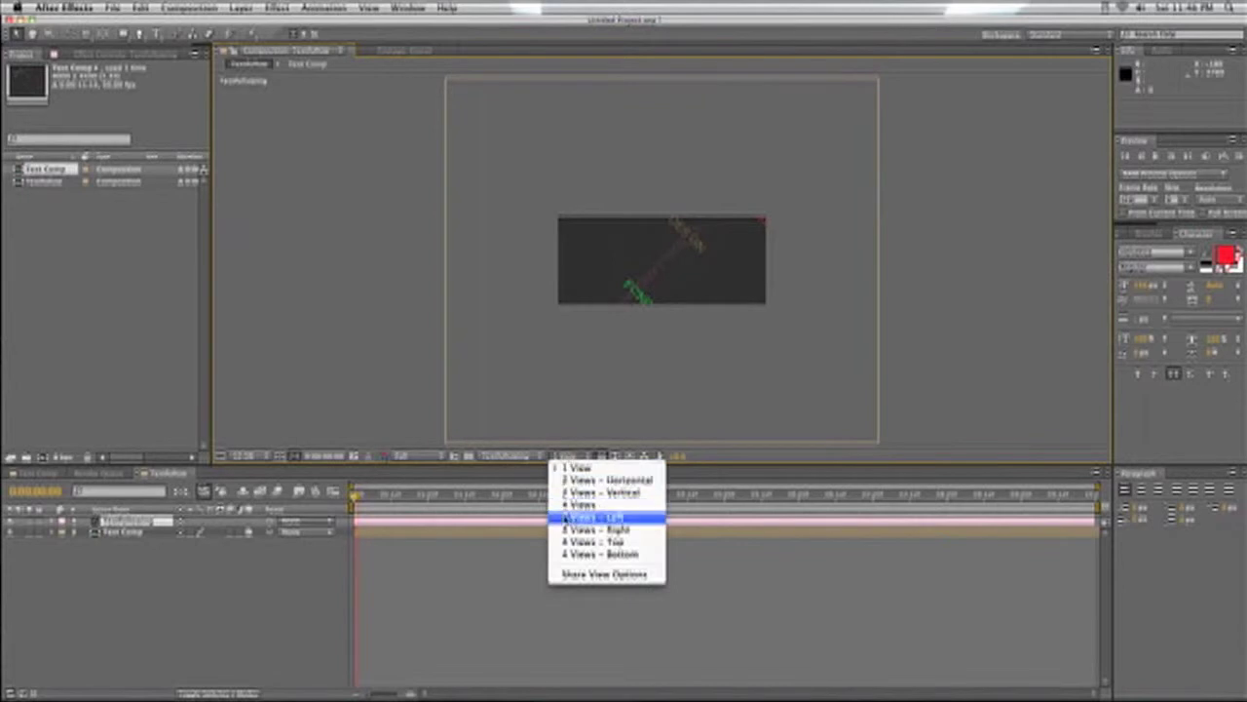
click(567, 505)
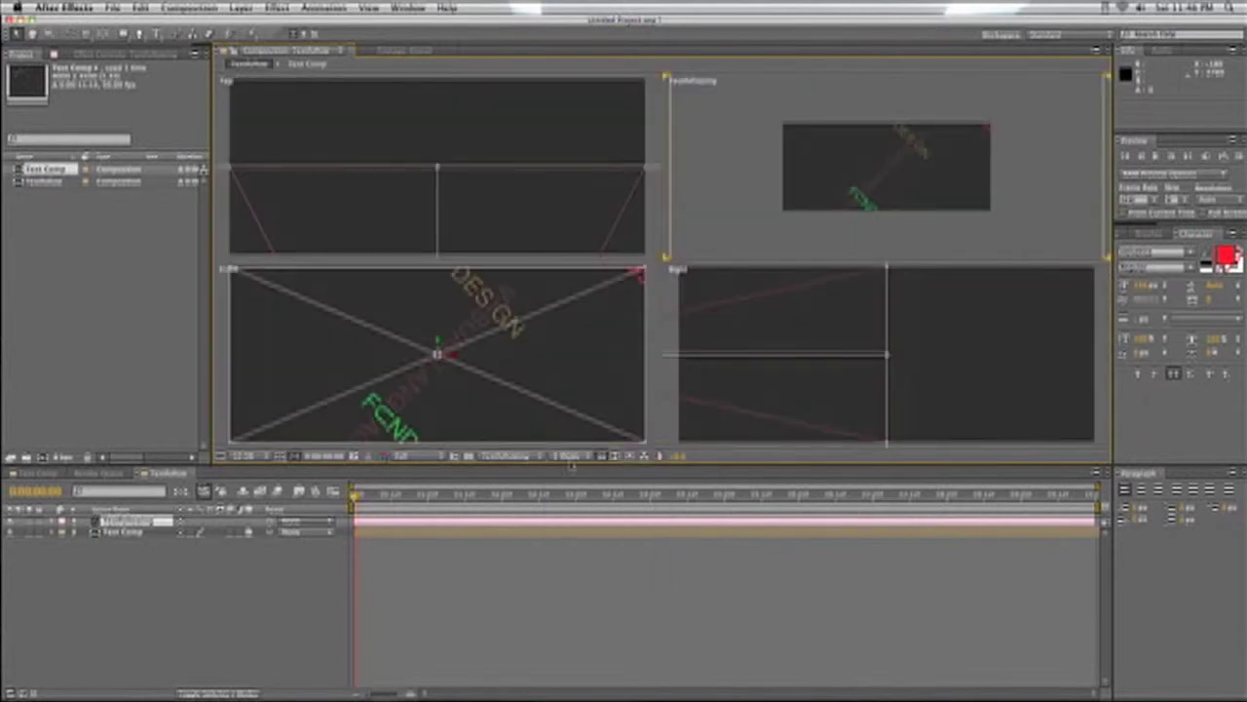
Step: Move the camera up and left in the Front view to frame the rotated titles
drag(438, 353, 443, 283)
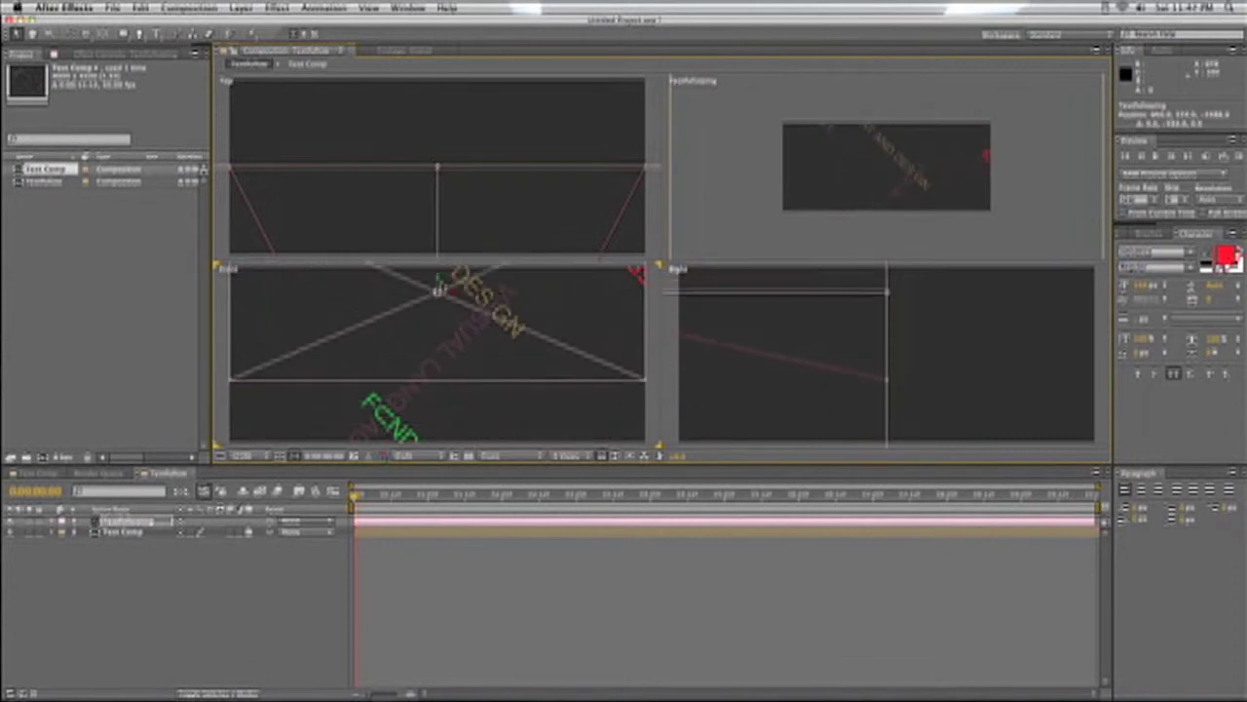
scroll(450, 328, down, 2)
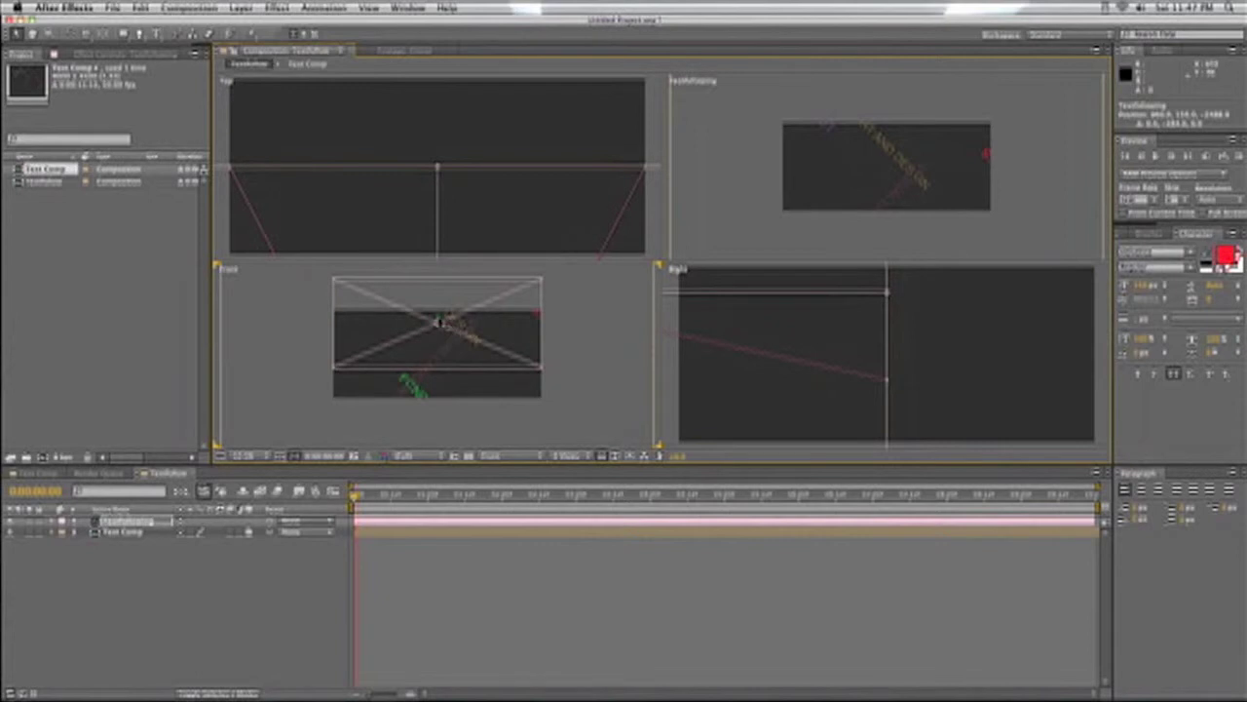
drag(450, 330, 346, 328)
scroll(346, 328, down, 2)
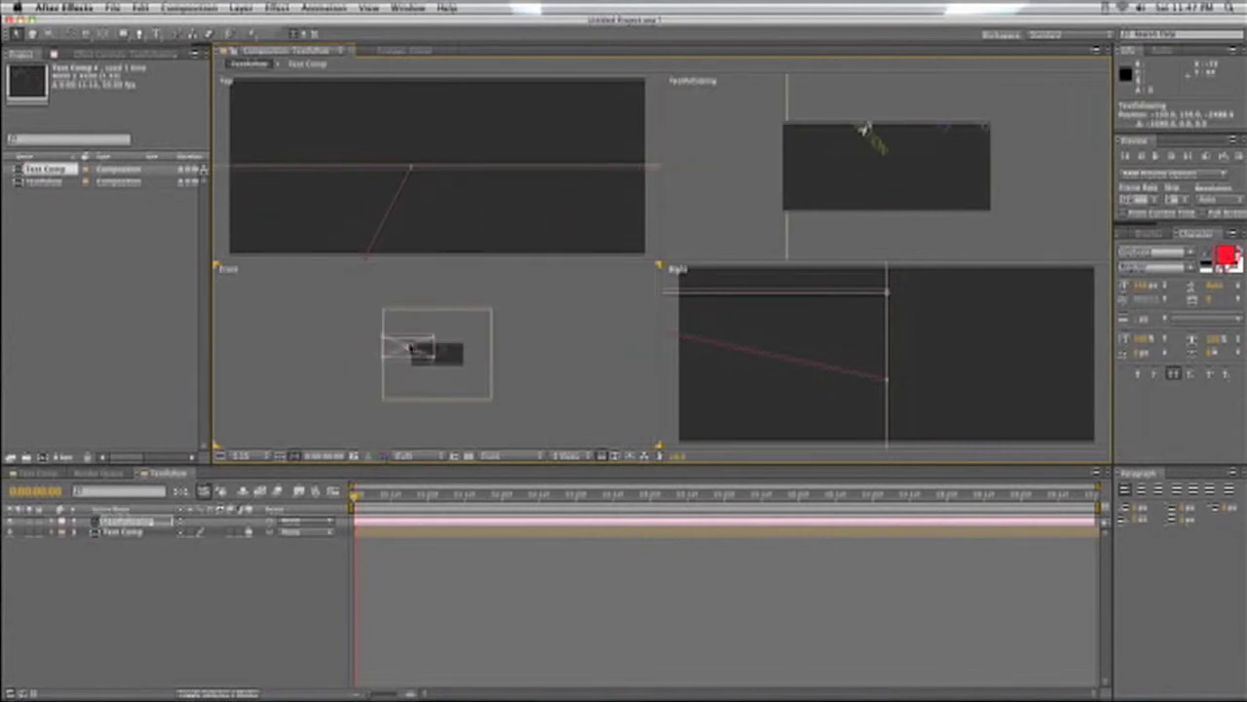
mouse_move(413, 341)
mouse_down()
mouse_move(409, 312)
mouse_move(409, 329)
mouse_up()
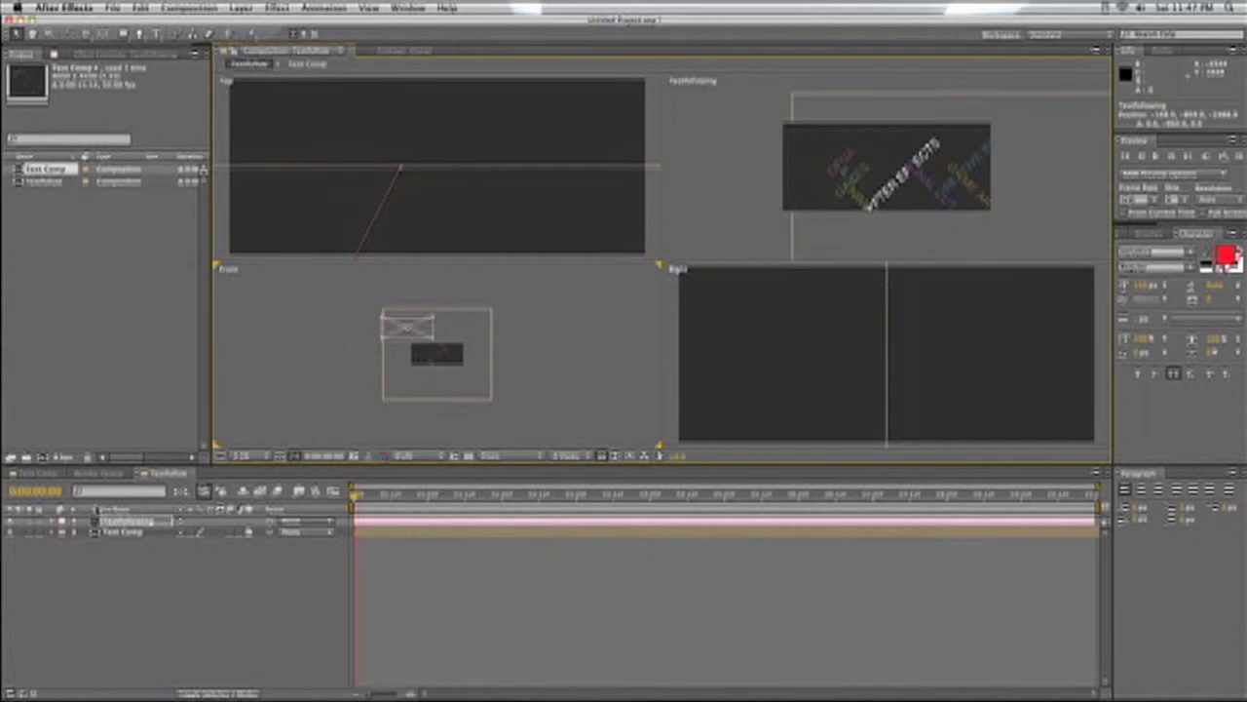
key(F2)
Step: Reveal the camera's Transform properties and push the camera toward the text in the Right view
click(53, 521)
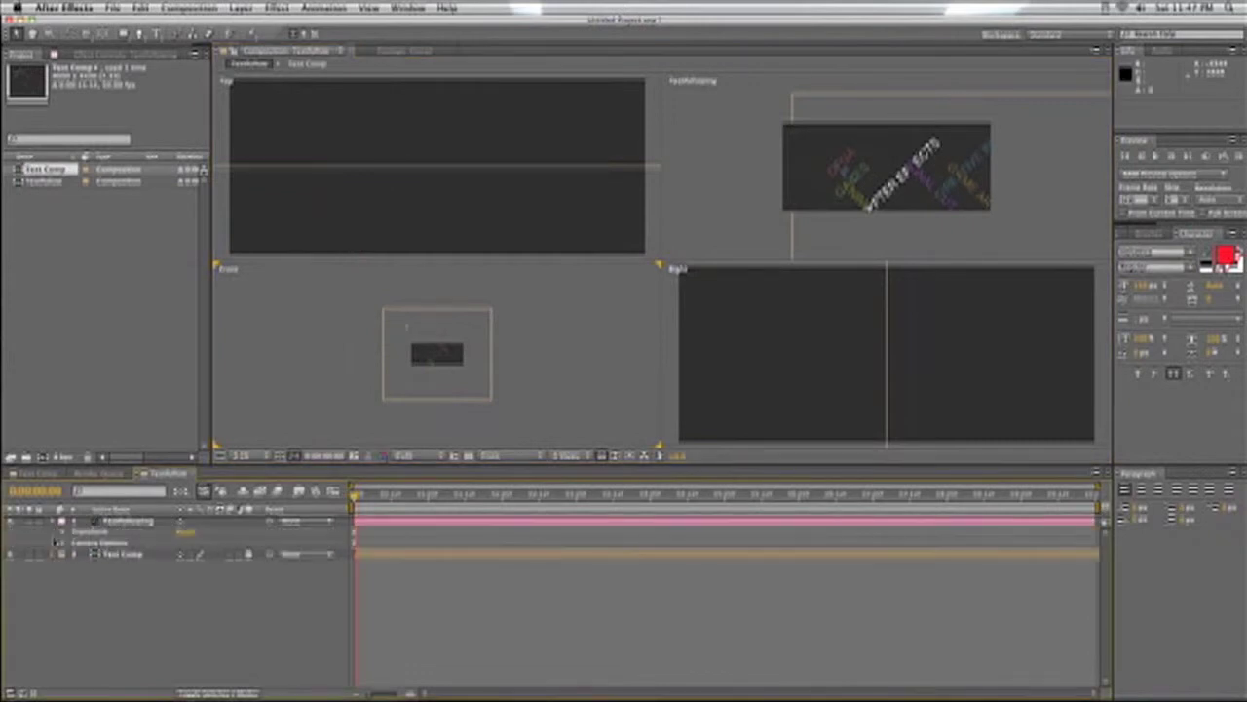
click(64, 533)
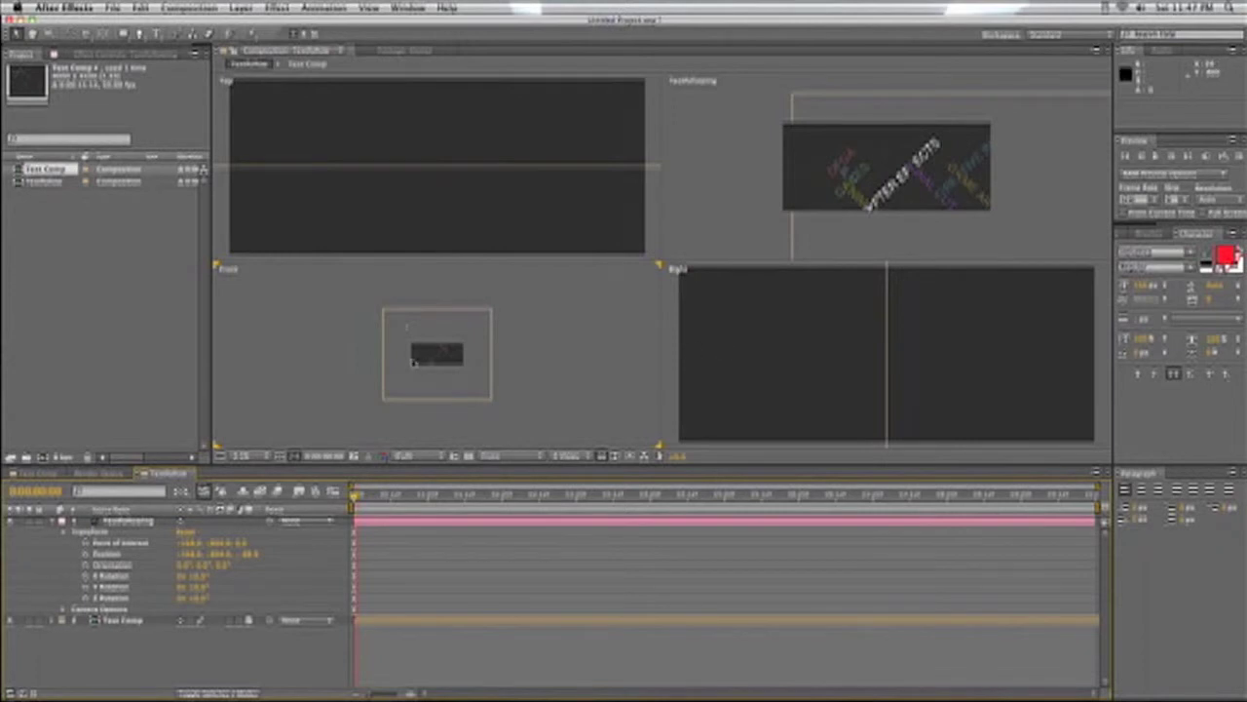
click(722, 359)
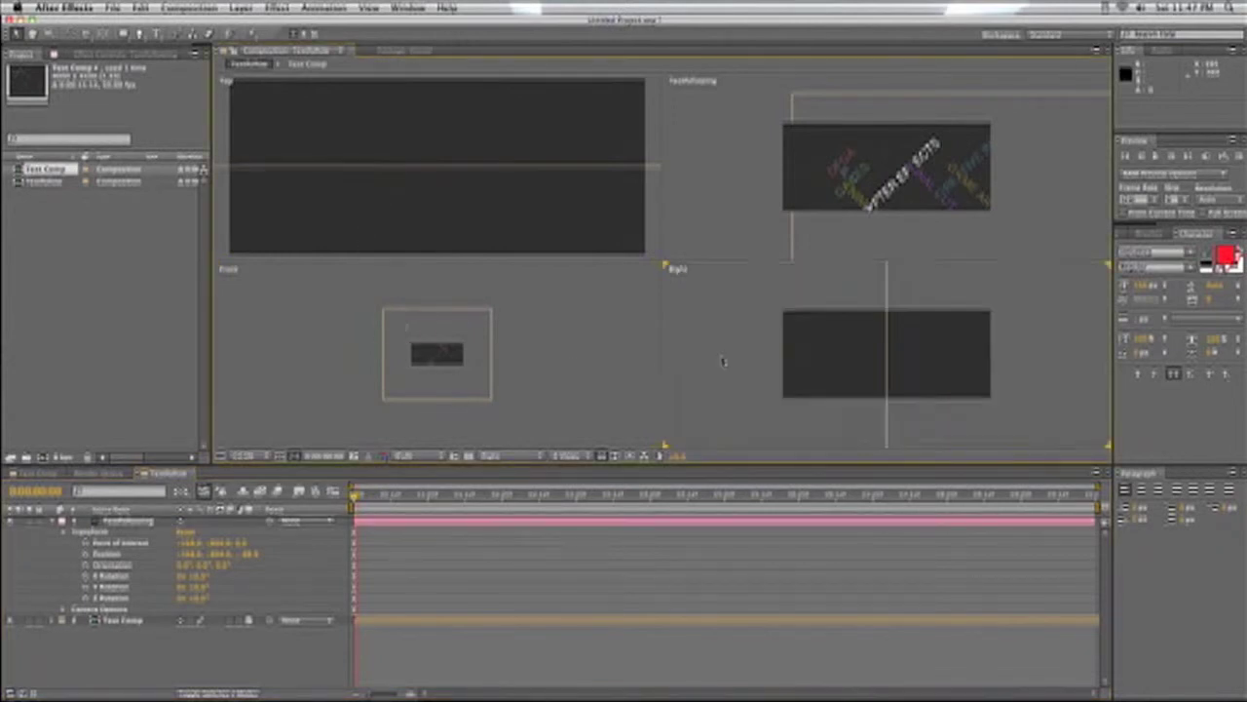
click(785, 300)
drag(792, 305, 877, 307)
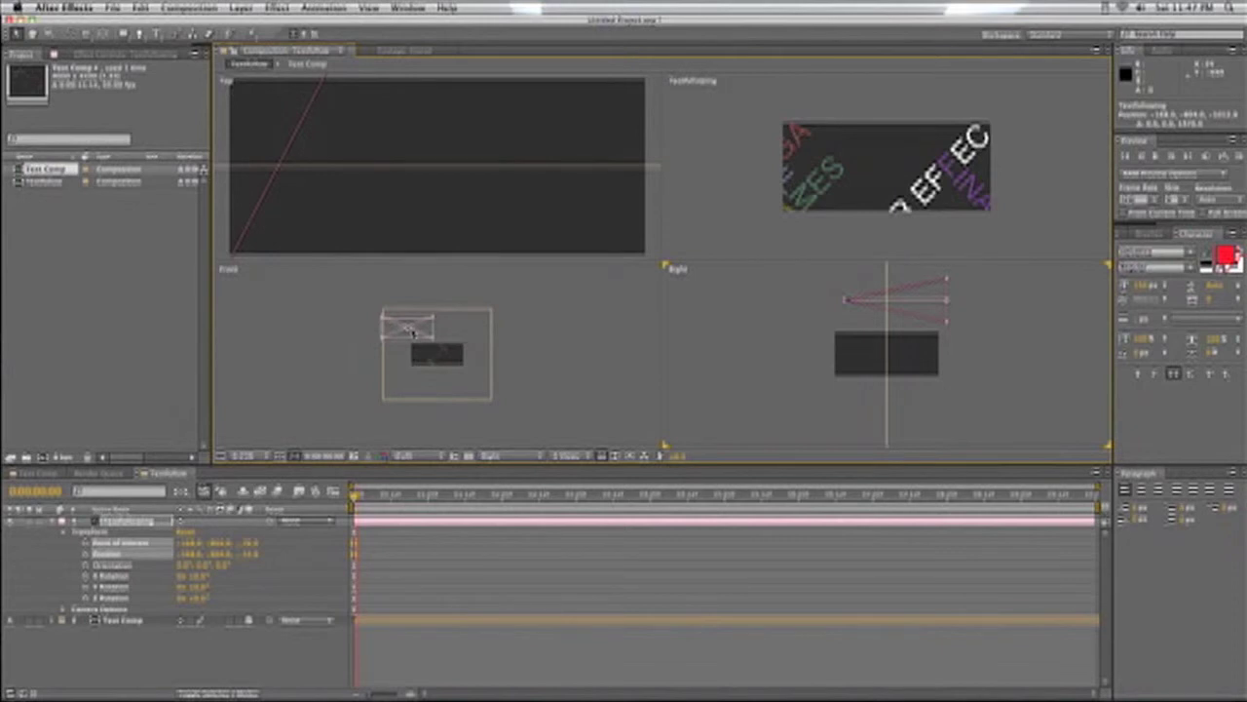
click(423, 341)
click(444, 349)
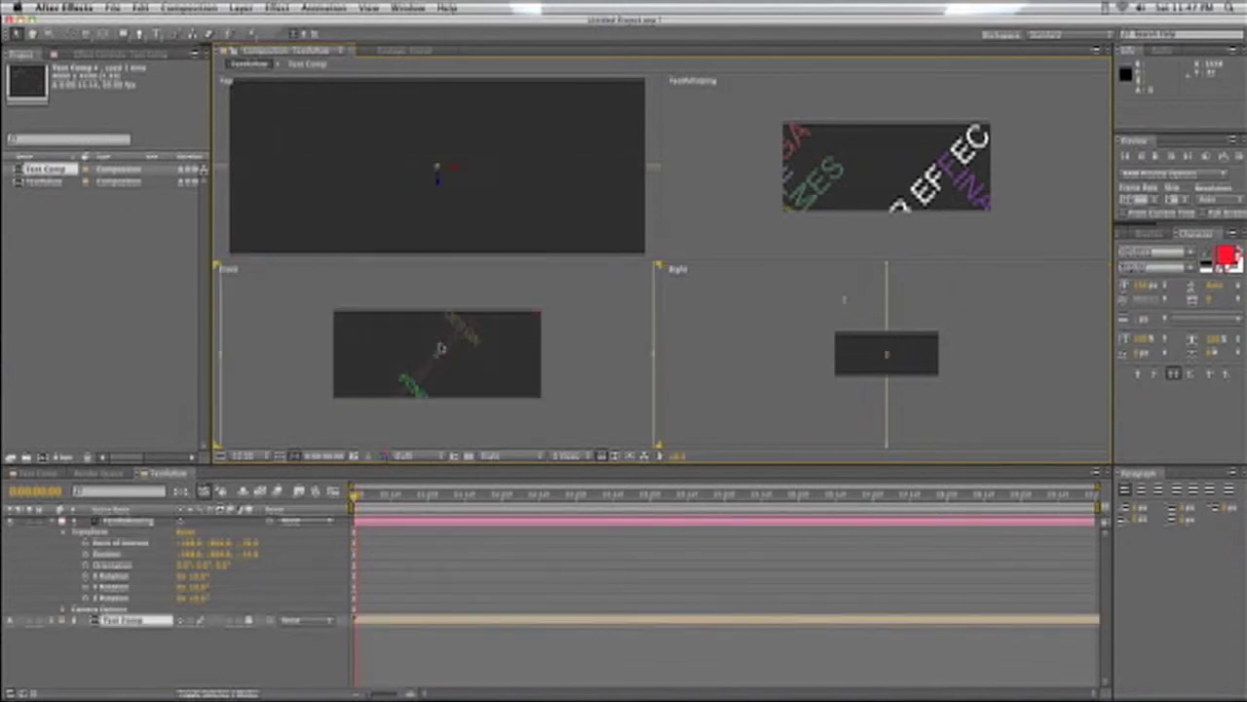
drag(371, 314, 345, 336)
click(387, 332)
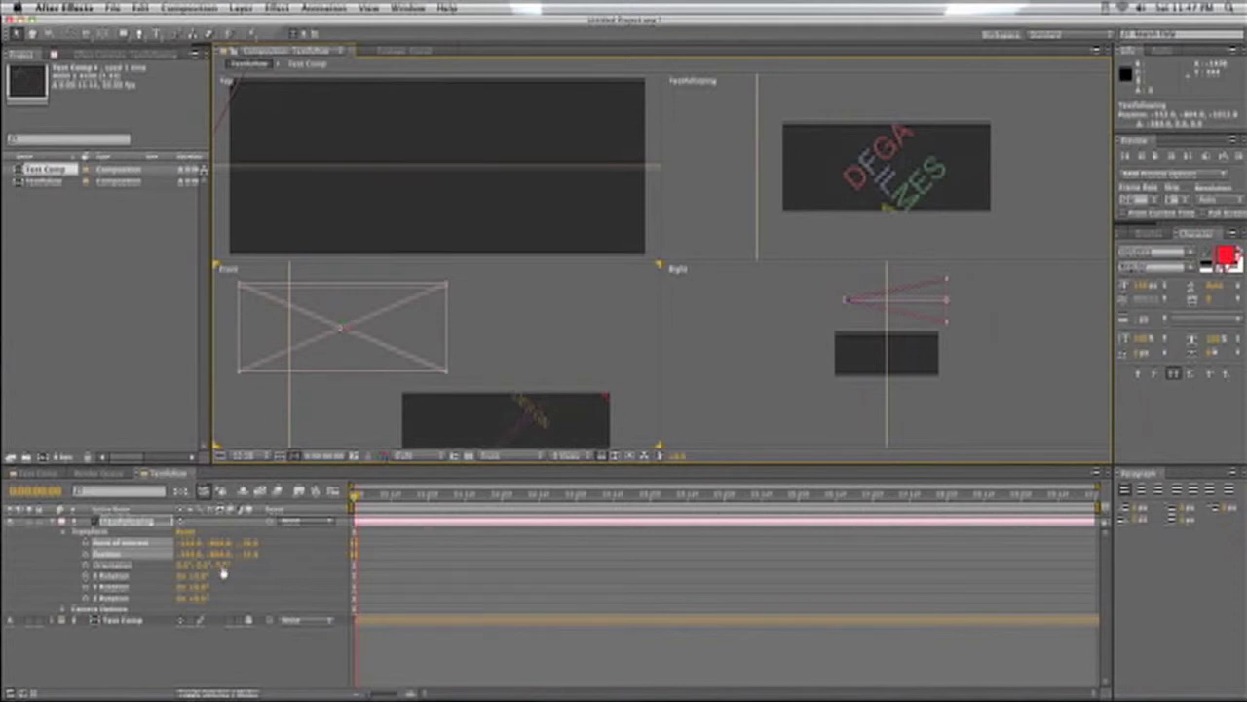
Step: Set the camera's Orientation Z to 31 so GAMES reads level
mouse_move(223, 570)
mouse_down()
mouse_move(194, 563)
mouse_move(205, 564)
mouse_up()
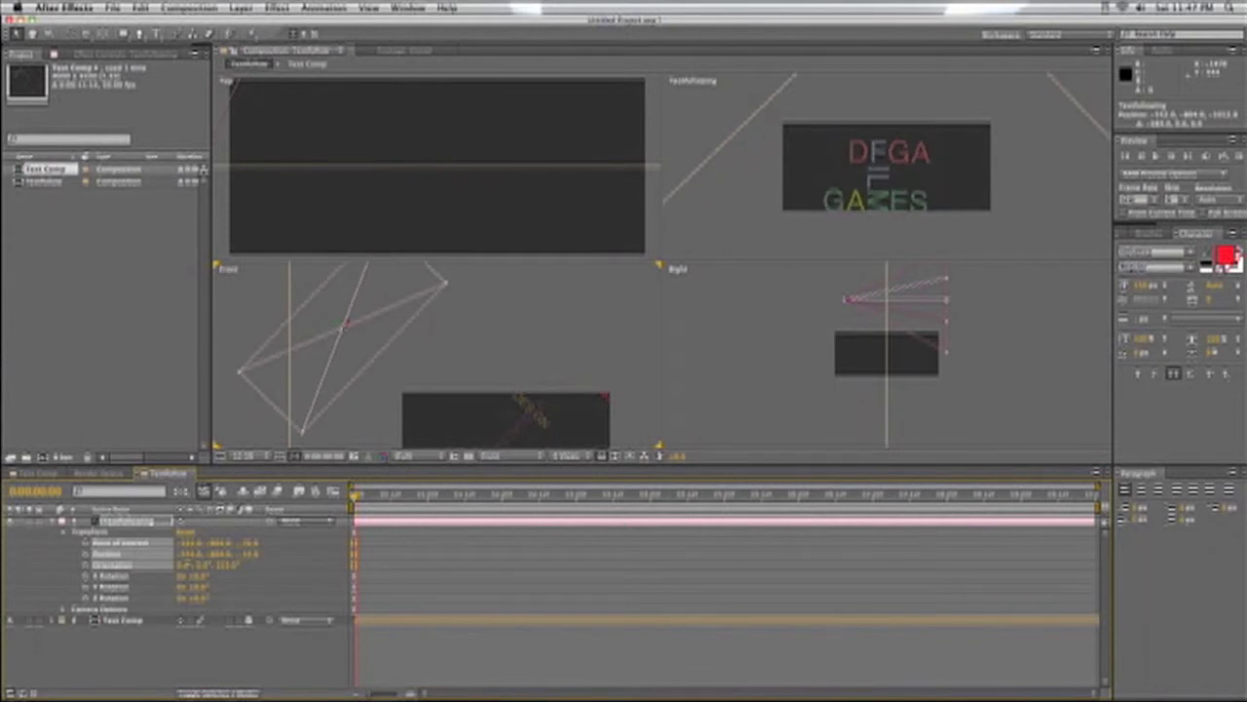
drag(204, 564, 213, 566)
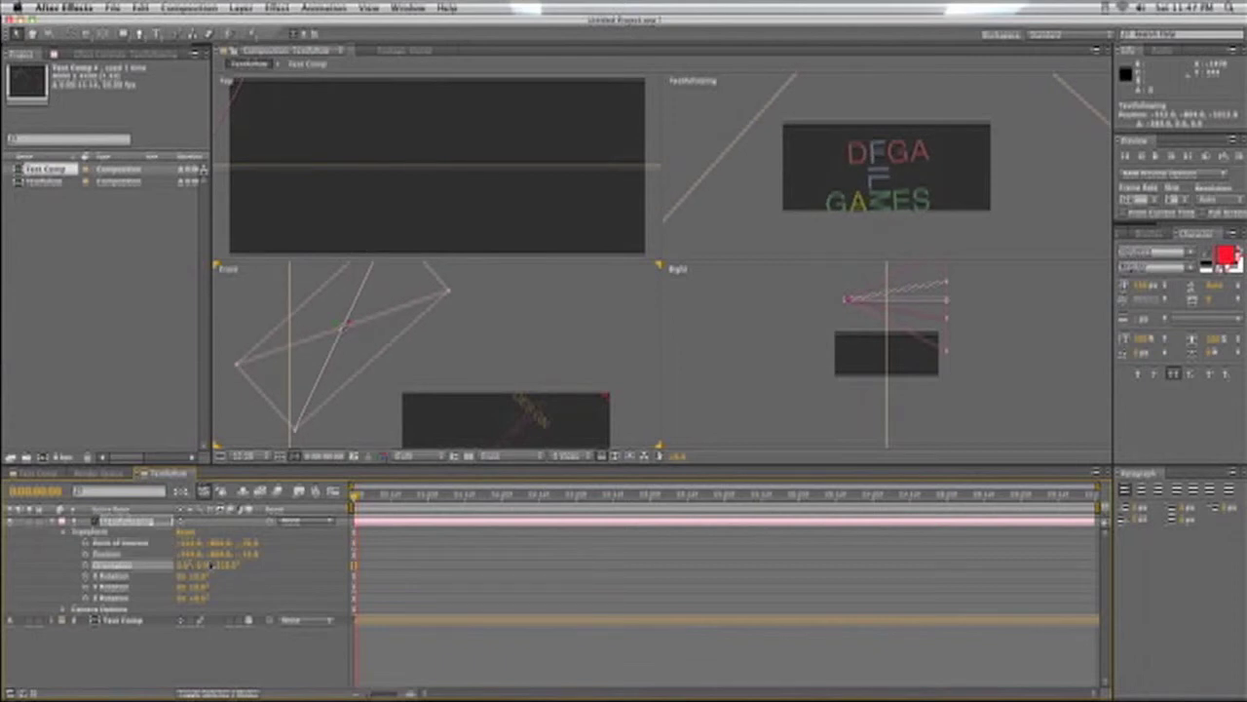
click(230, 566)
text(31)
key(Return)
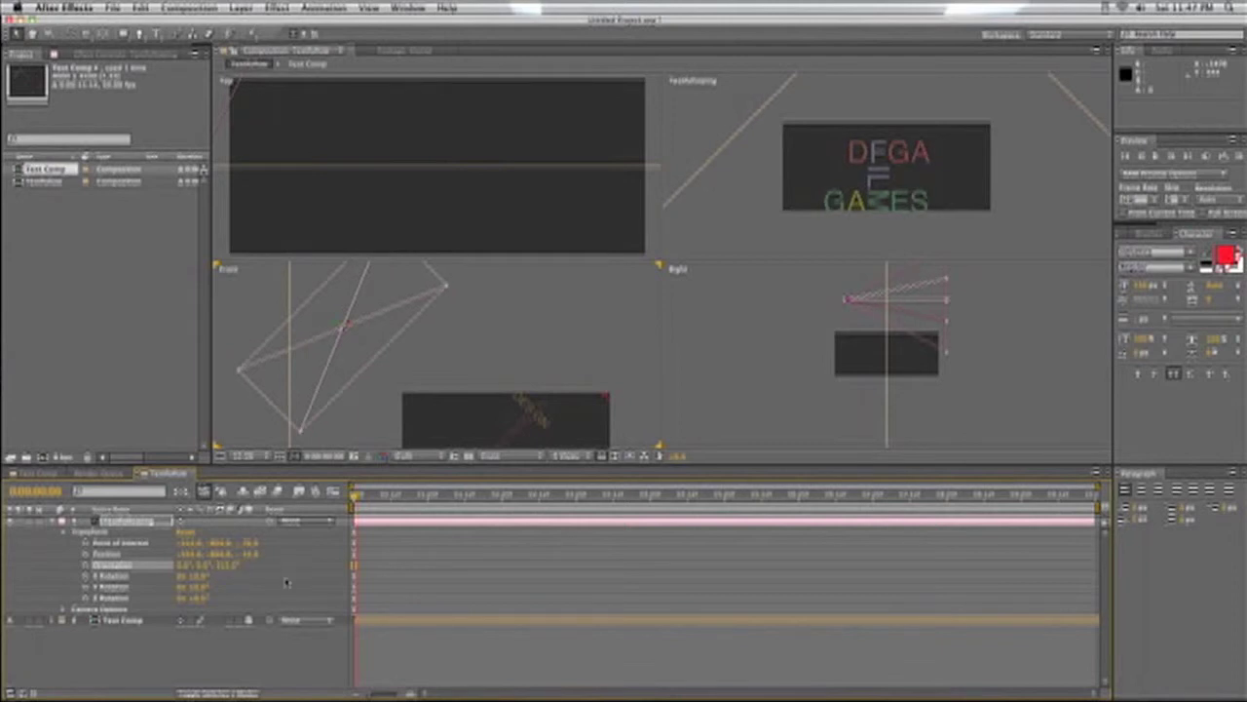
Step: Keyframe the camera Orientation at 0:00 and again at about one second
click(86, 566)
drag(354, 497, 428, 496)
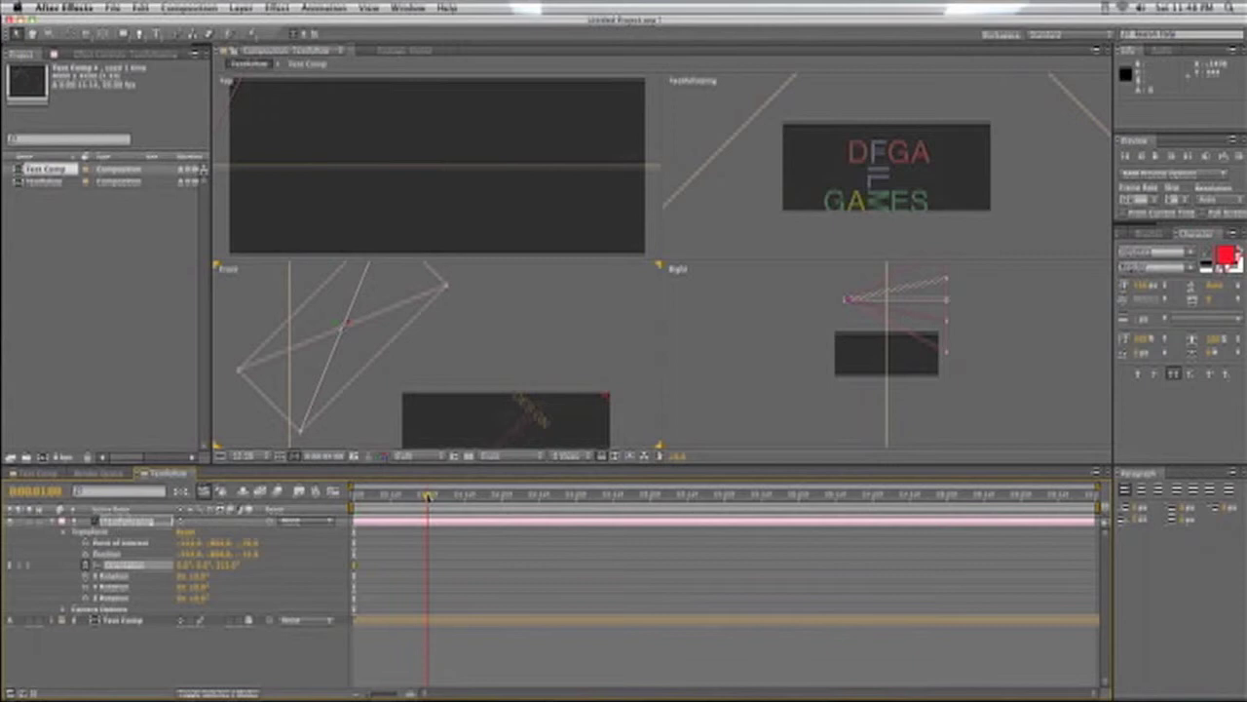
click(424, 545)
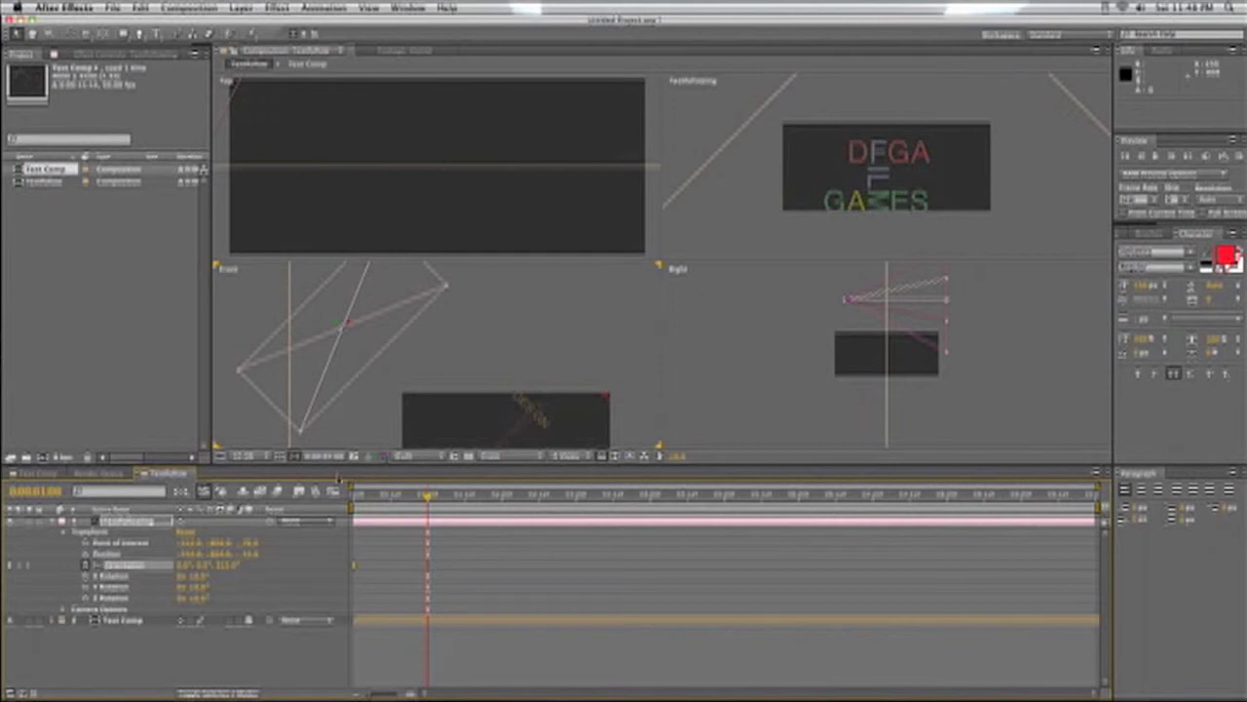
Step: Keyframe Position and Point of Interest, then move and rotate the camera to frame ANIMATE
click(84, 541)
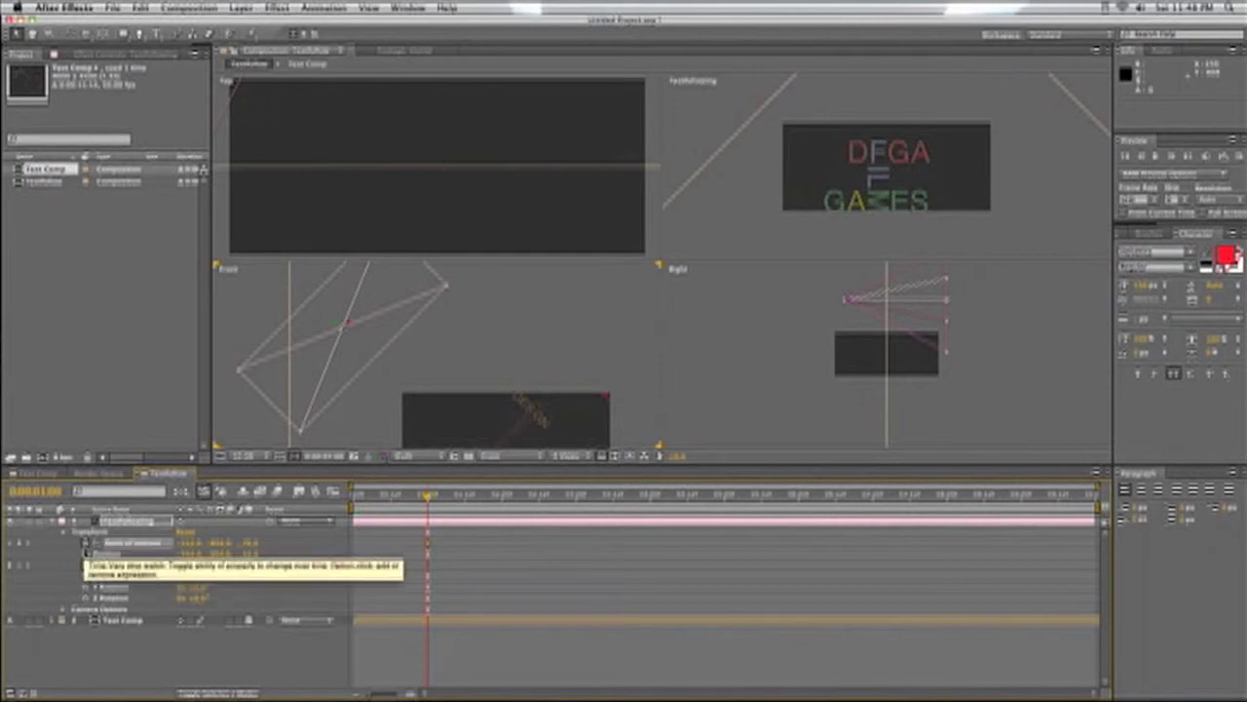
click(84, 552)
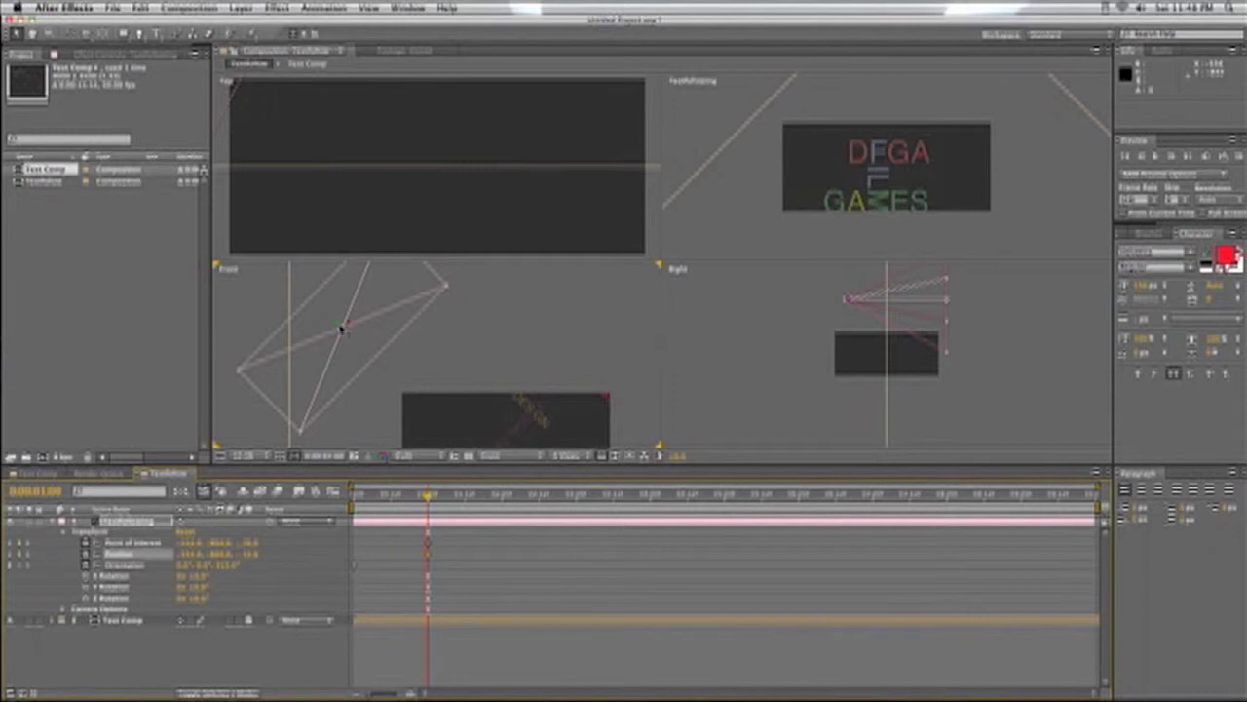
drag(343, 322, 355, 332)
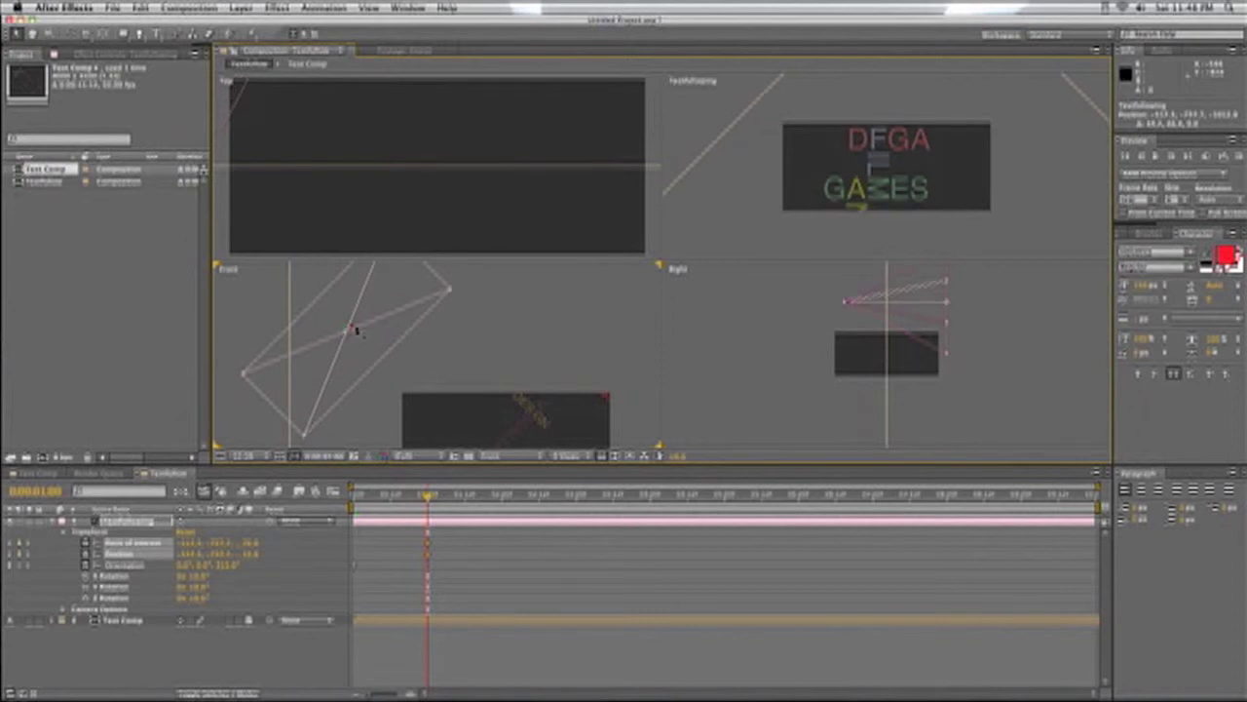
click(234, 570)
mouse_move(234, 565)
mouse_down()
mouse_move(289, 565)
mouse_move(231, 565)
mouse_up()
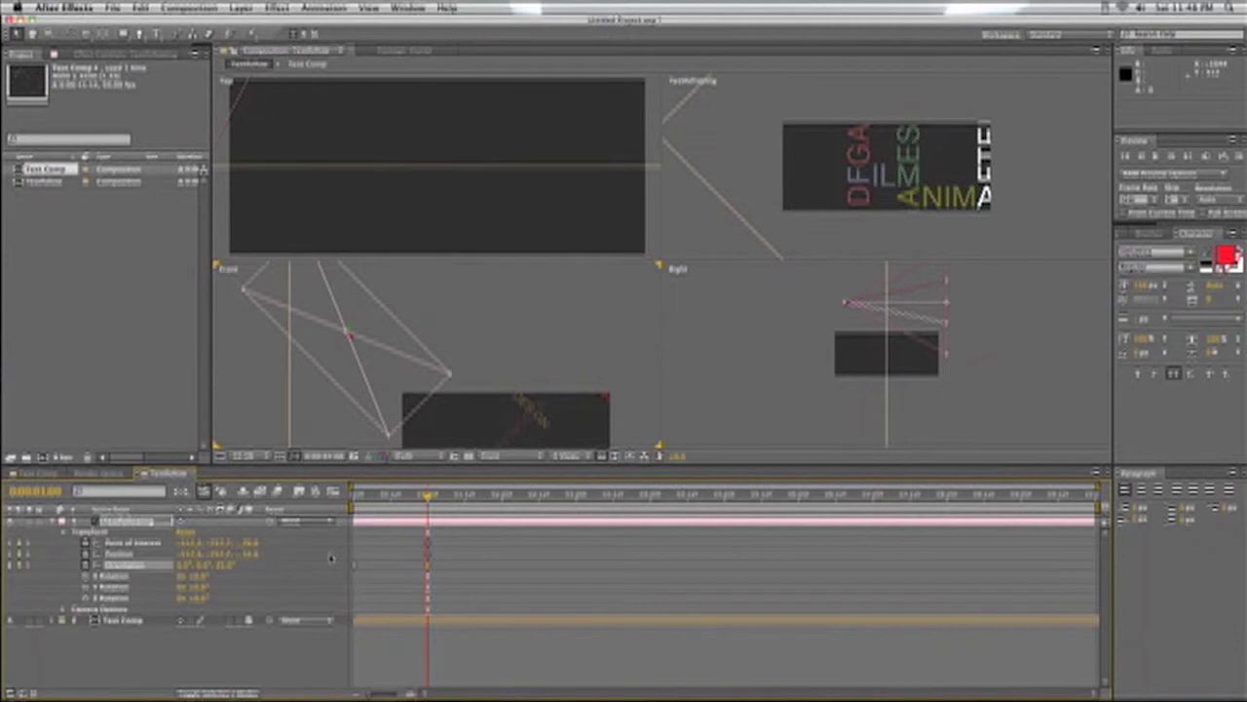
Step: At 0:00, nudge the camera up-left in Front view and closer in Right view to enlarge DFGA
drag(429, 498, 357, 501)
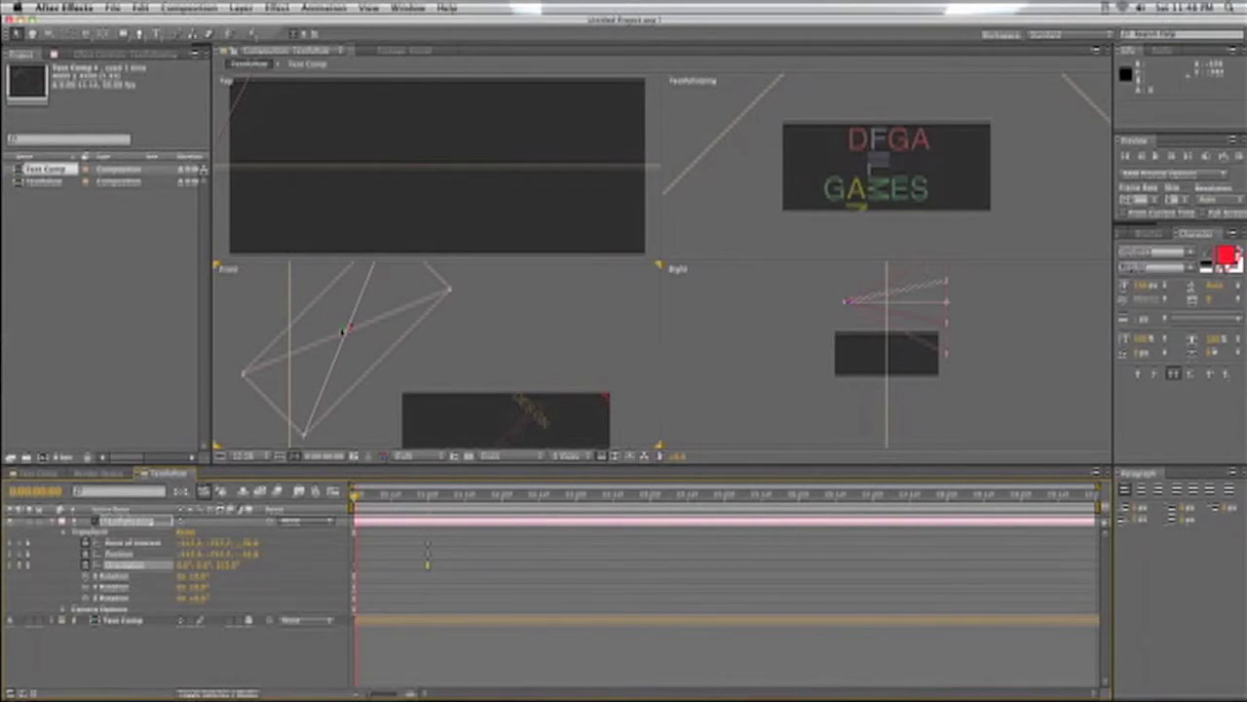
drag(343, 332, 337, 325)
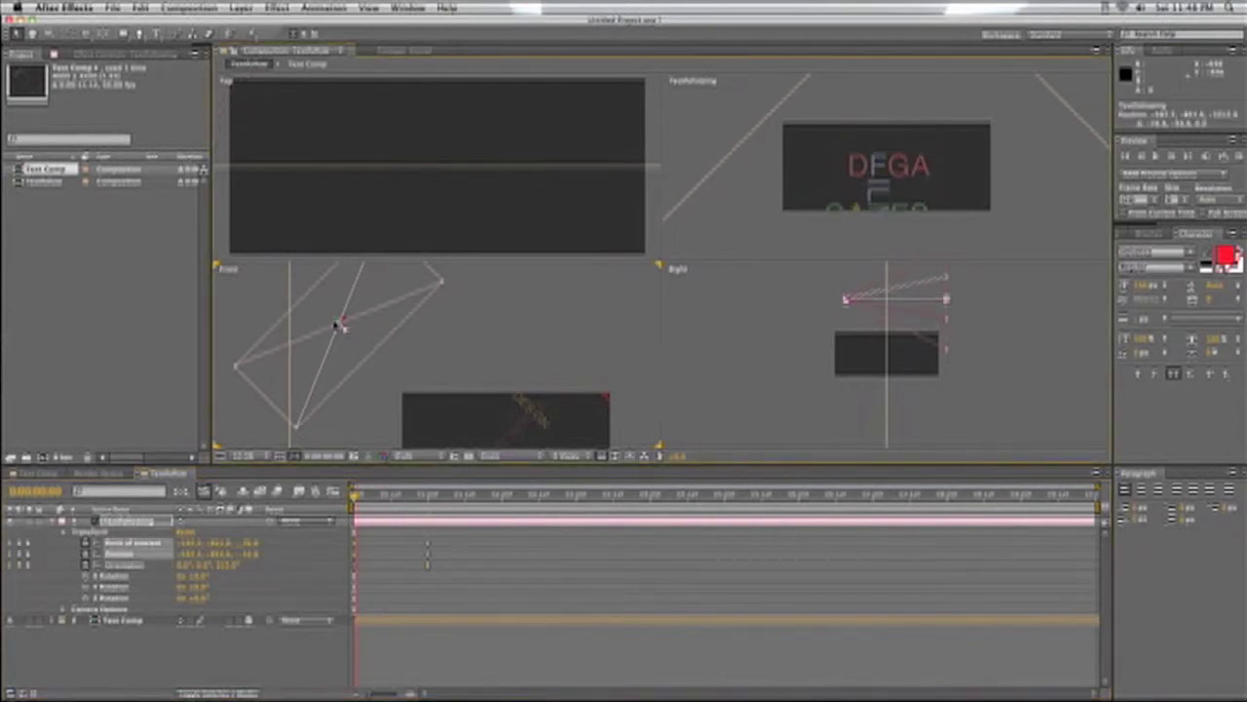
click(851, 303)
drag(850, 303, 876, 304)
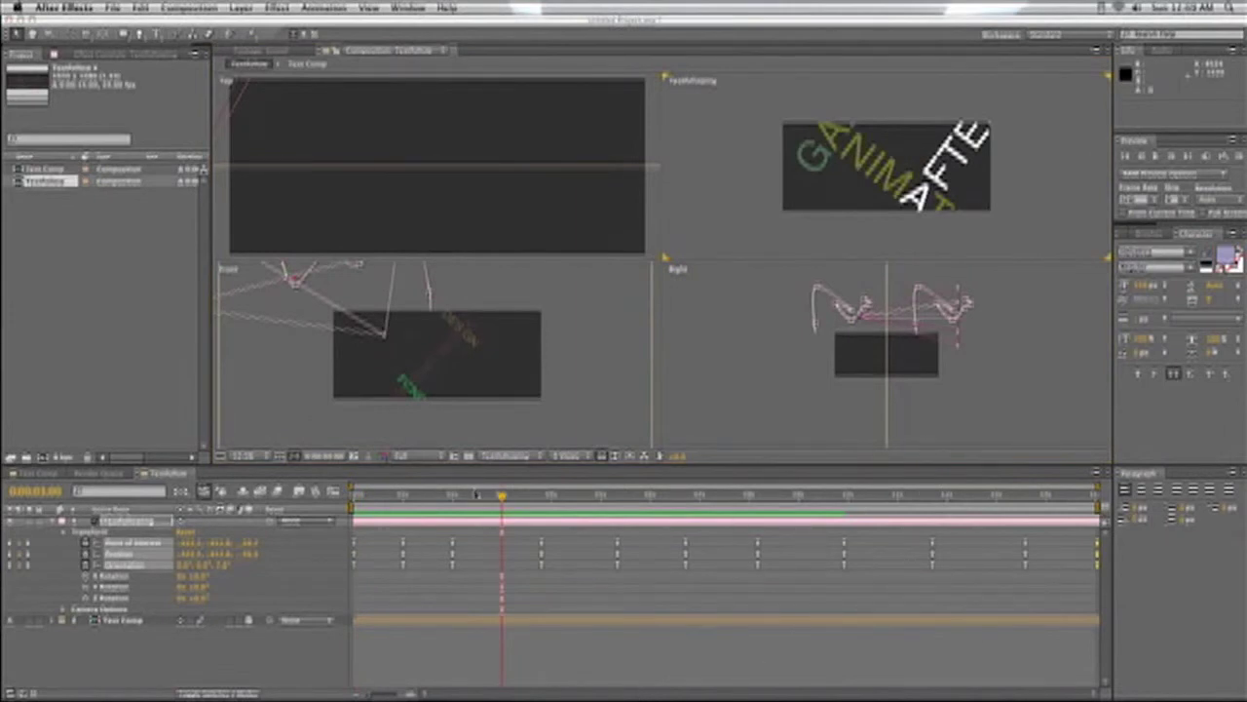
Step: Apply Easy Ease to two mid-timeline camera keyframes and return to 0:00
drag(438, 495, 494, 524)
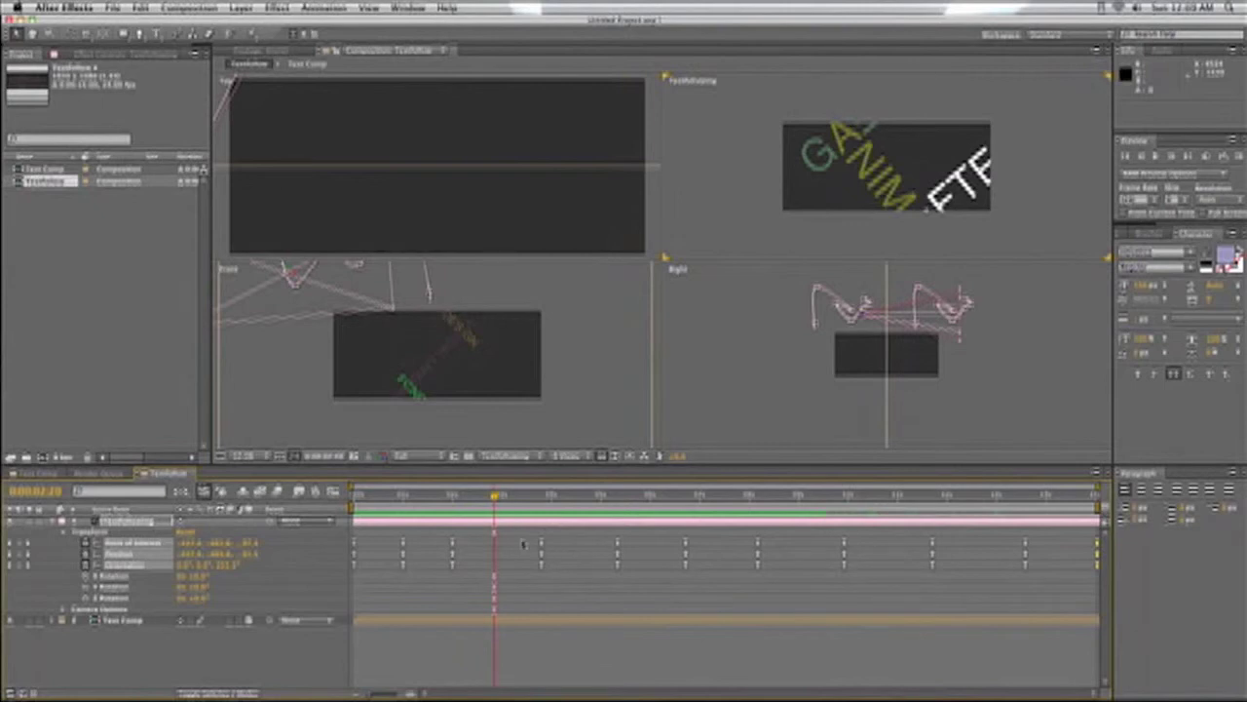
drag(531, 536, 627, 568)
right_click(620, 568)
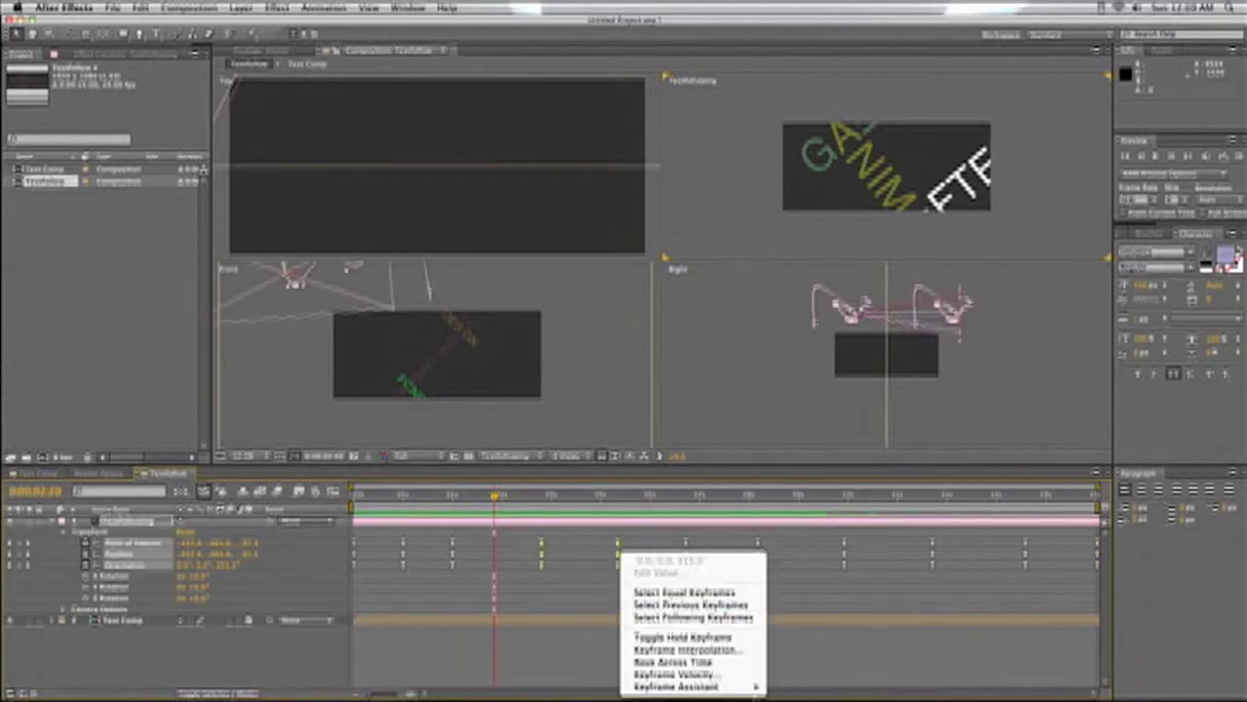
mouse_move(746, 690)
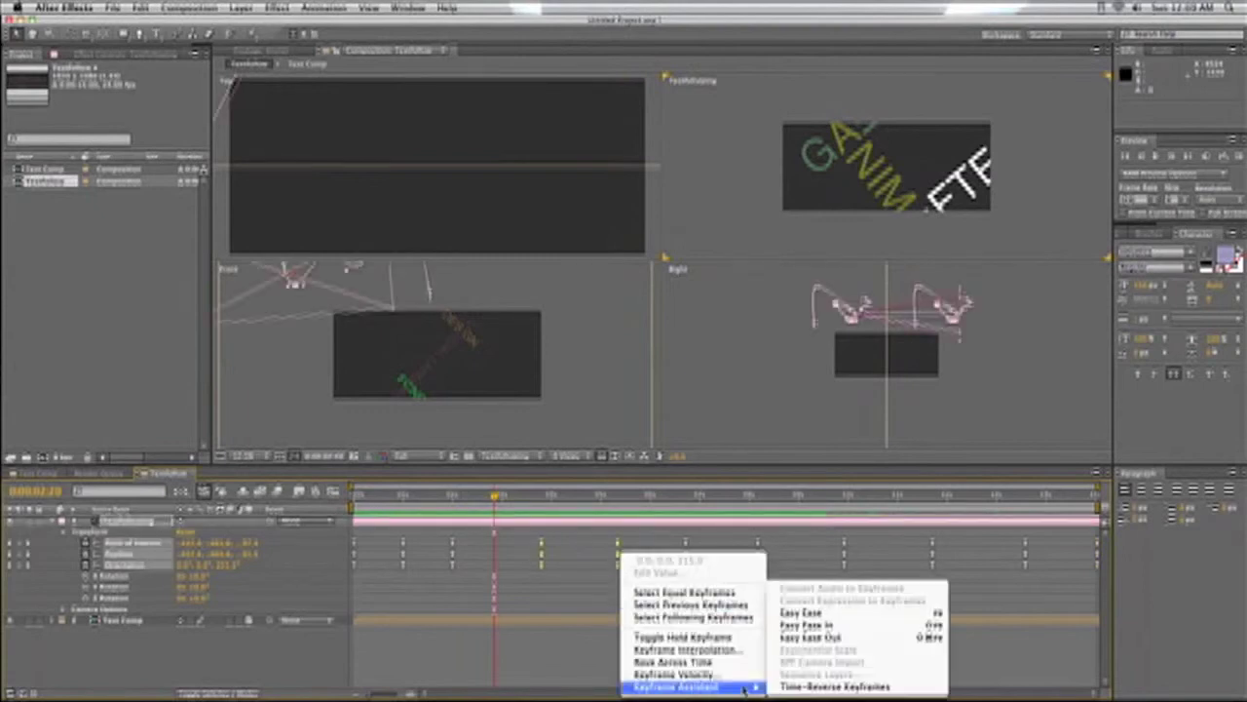
click(794, 613)
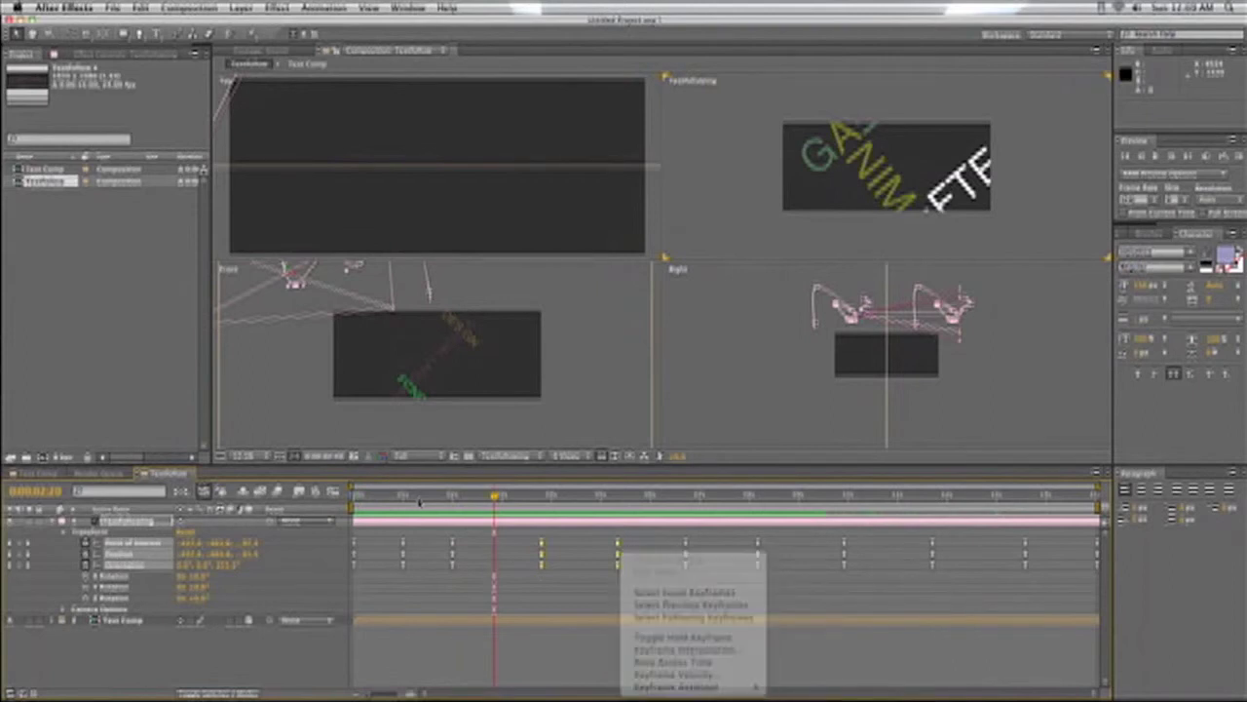
drag(419, 496, 354, 495)
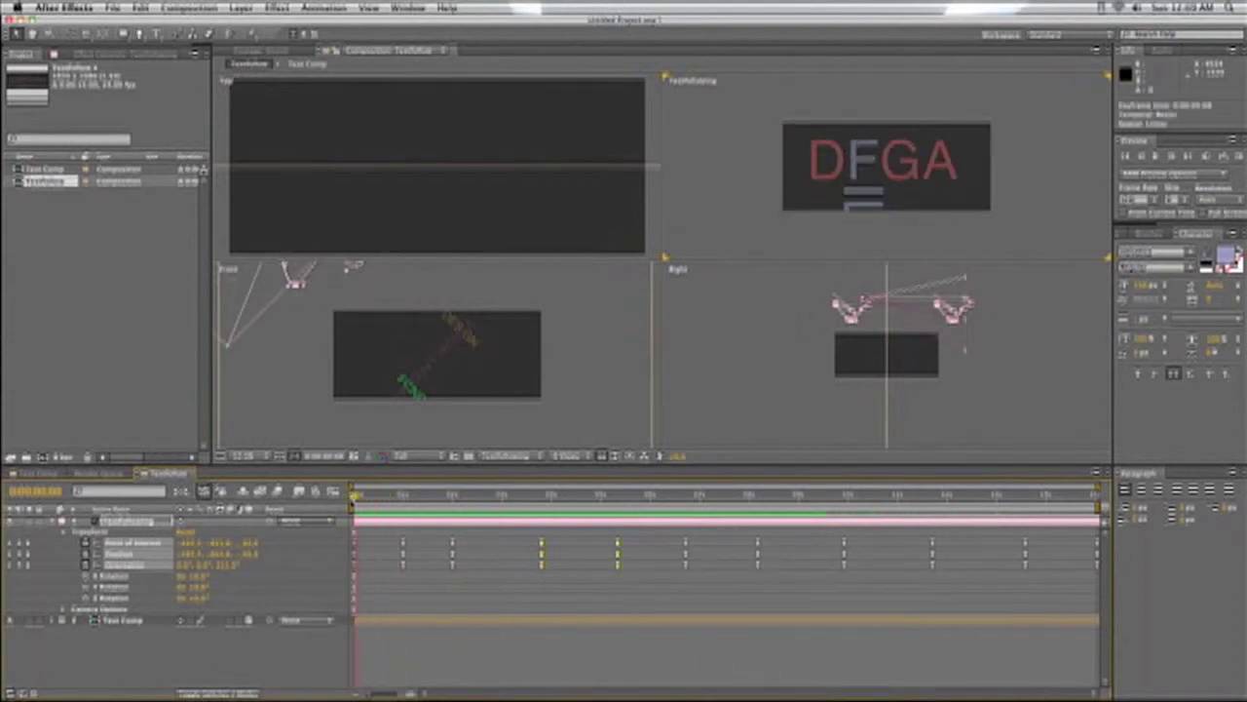
Step: Preview the camera move and shift groups of camera keyframes earlier and later
key(space)
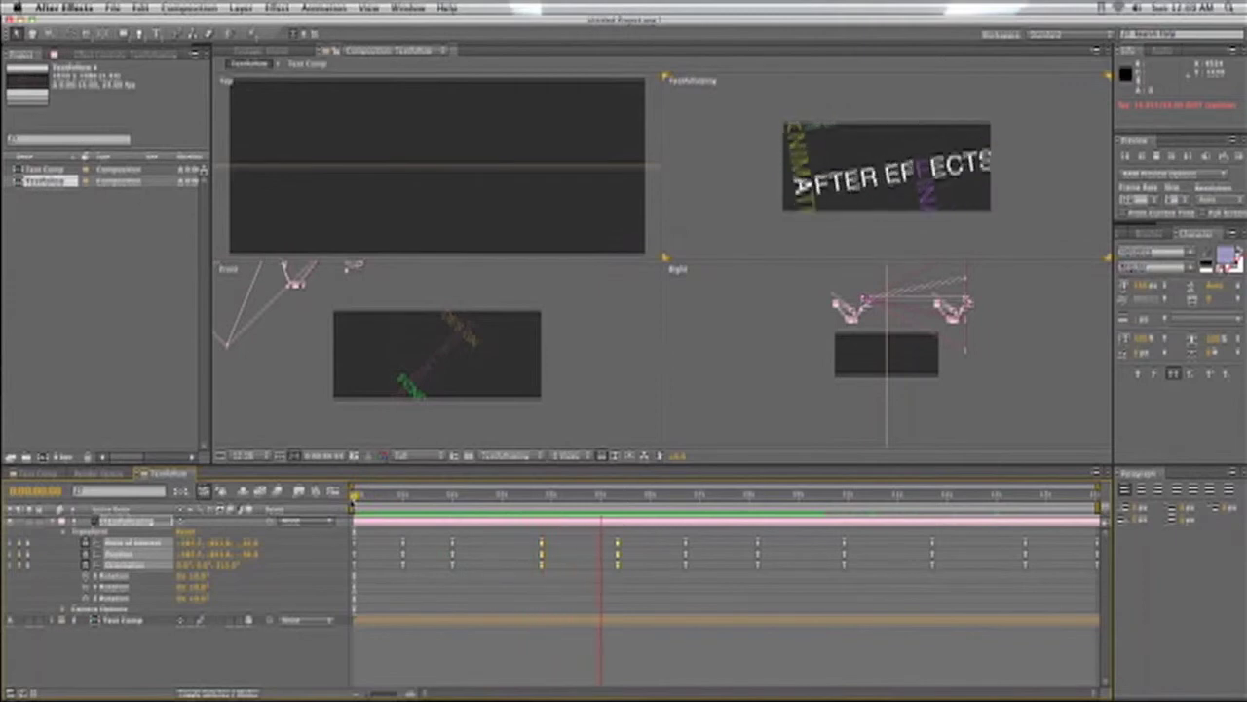
key(space)
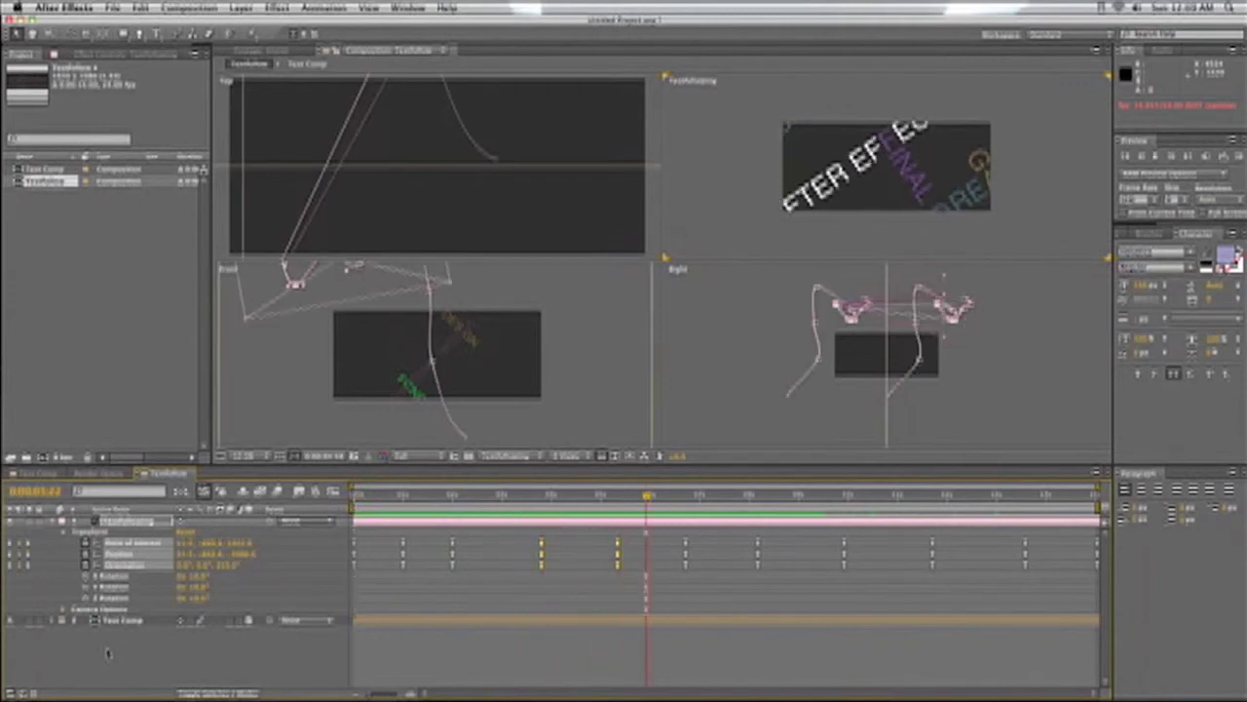
click(561, 566)
mouse_move(533, 543)
mouse_down()
mouse_move(564, 584)
mouse_move(562, 561)
mouse_move(514, 548)
mouse_up()
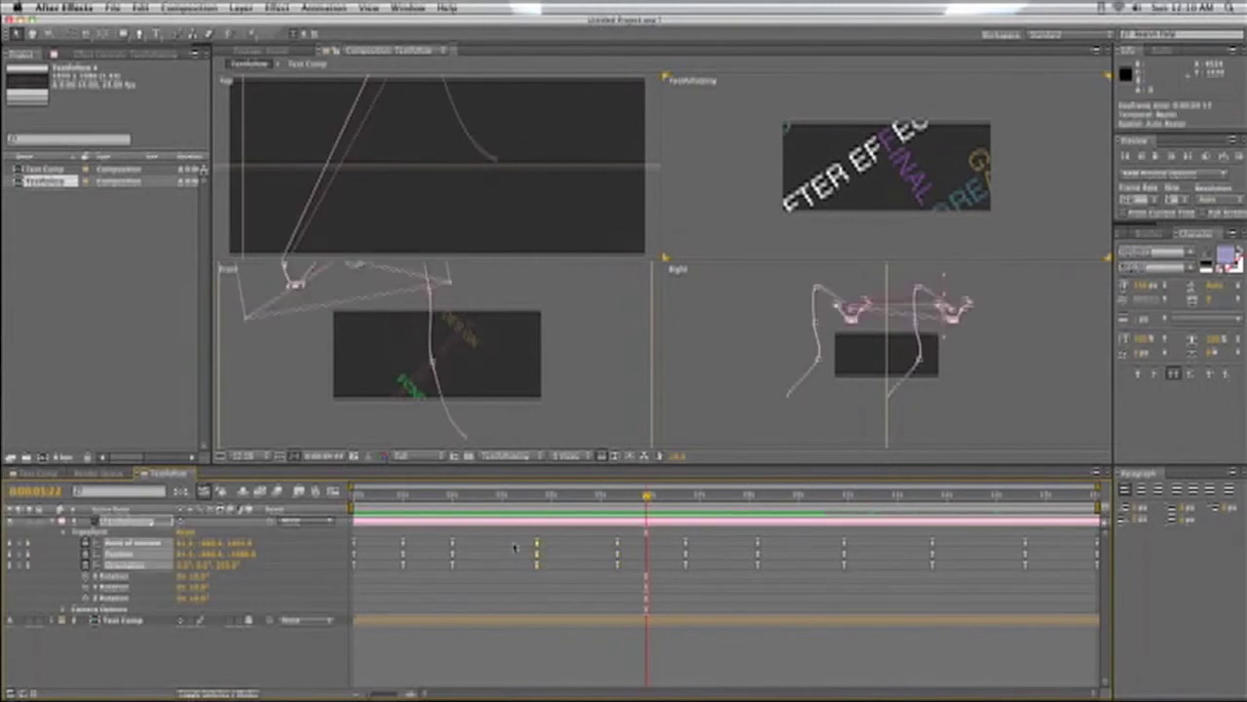
click(596, 545)
mouse_move(599, 539)
mouse_down()
mouse_move(629, 570)
mouse_move(595, 551)
mouse_up()
mouse_move(504, 537)
mouse_down()
mouse_move(522, 573)
mouse_move(520, 548)
mouse_up()
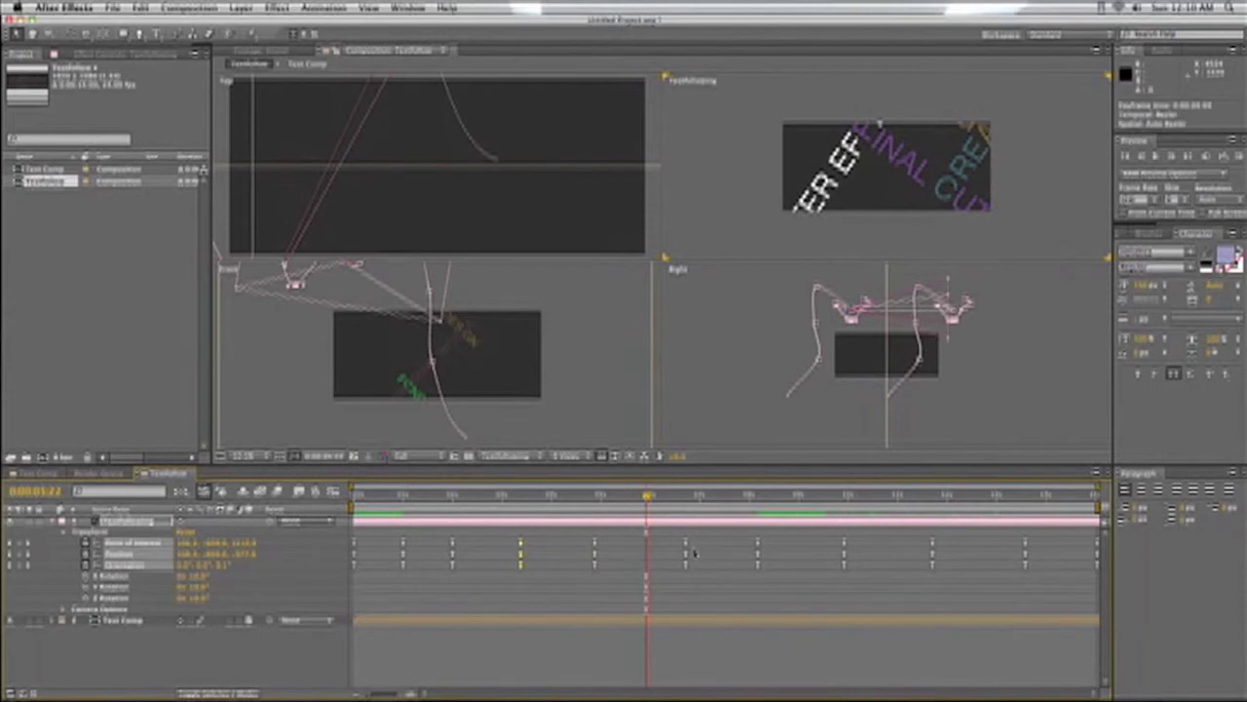
click(708, 599)
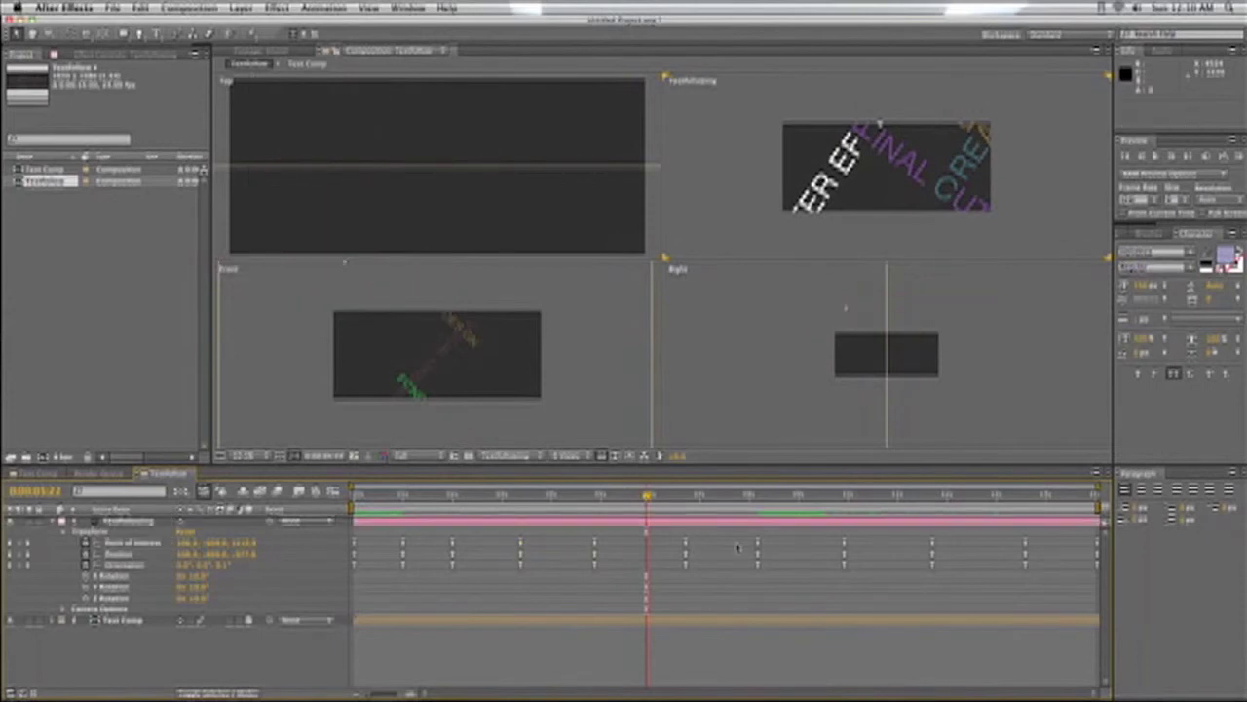
Step: Nudge two later camera keyframes slightly and scrub through to check the timing
drag(682, 539, 757, 593)
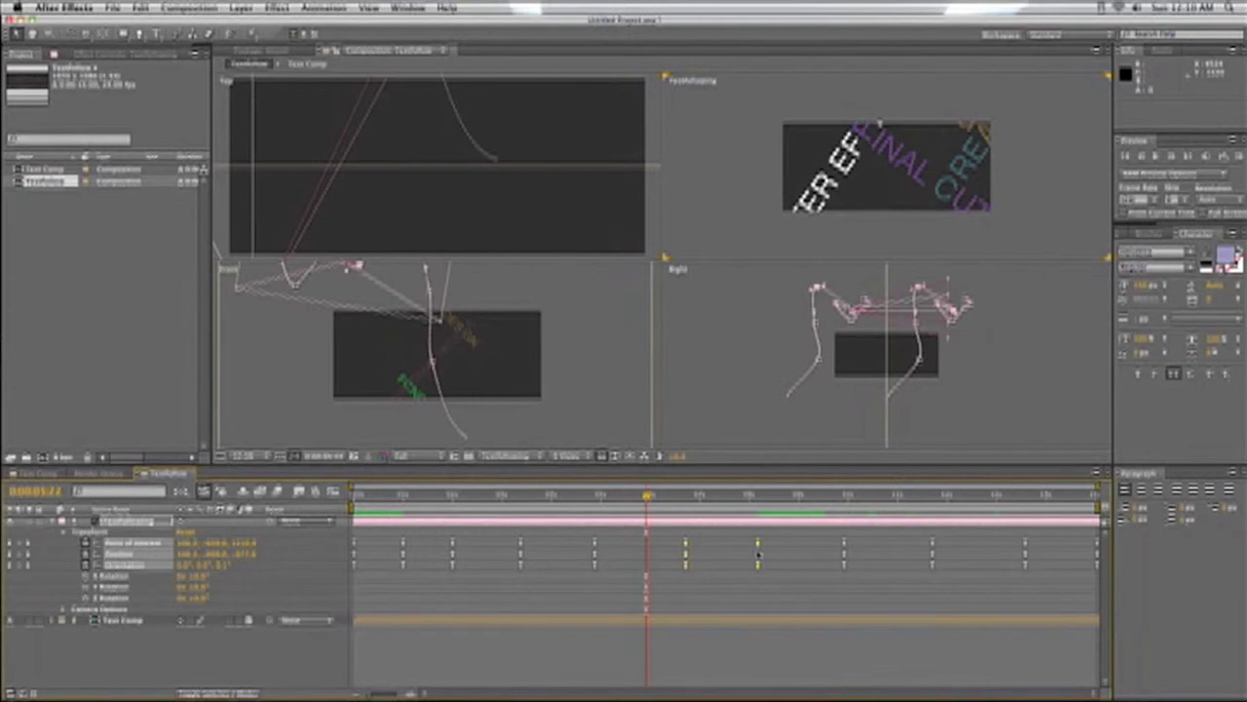
click(732, 573)
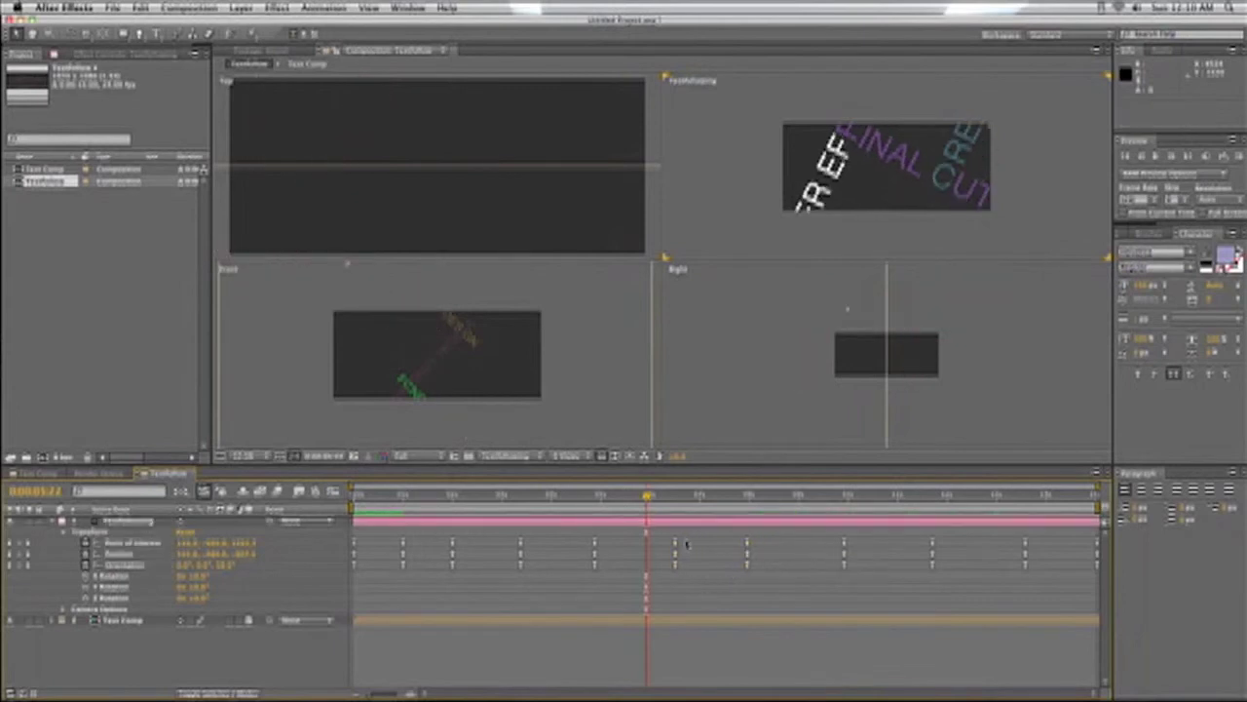
click(675, 550)
drag(675, 551, 671, 551)
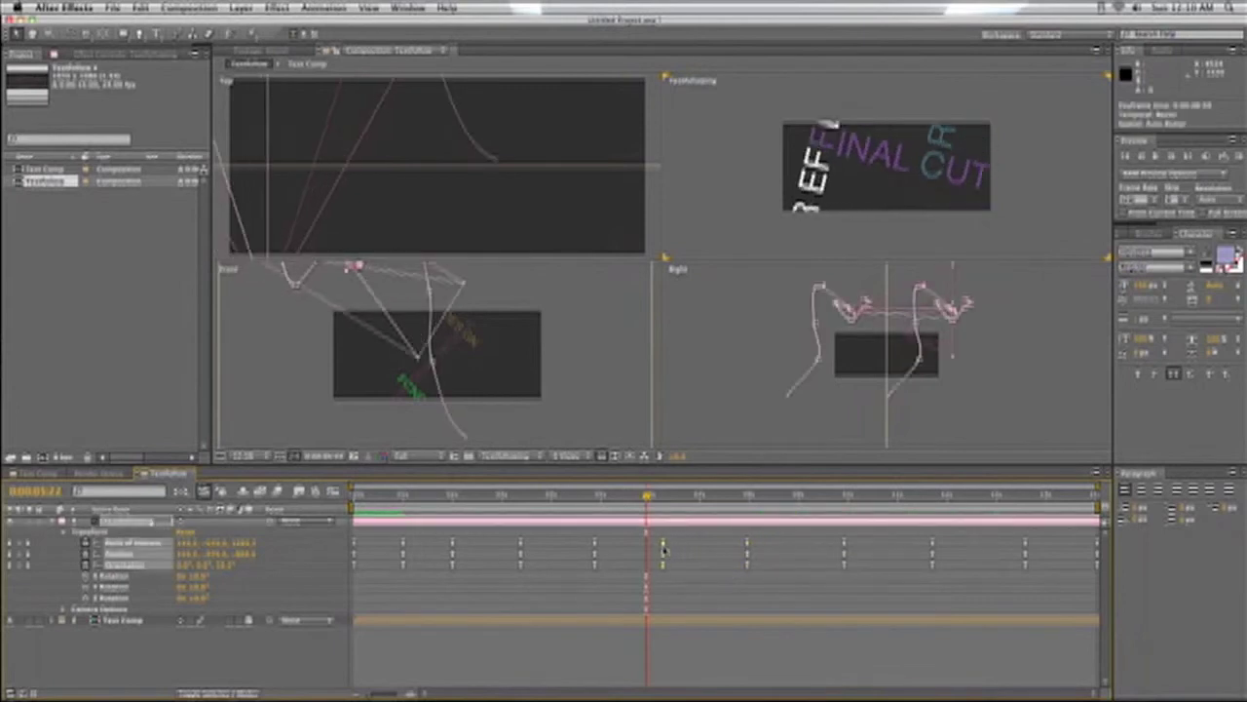
click(750, 551)
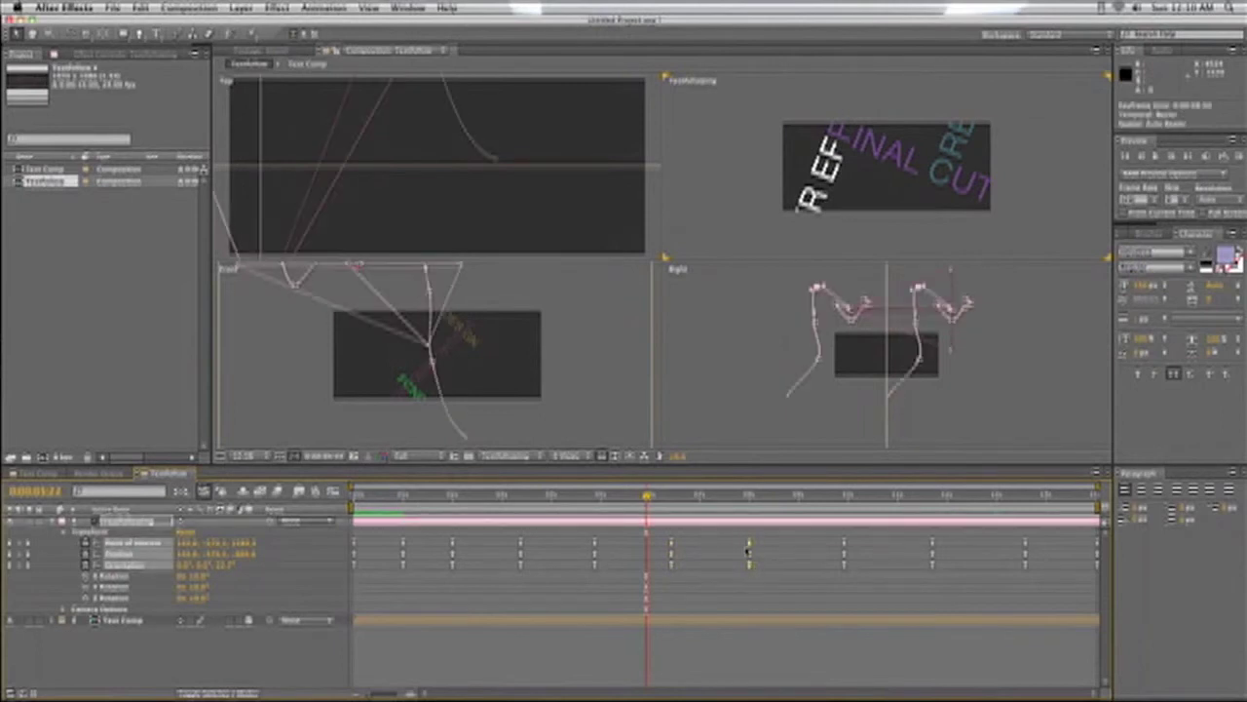
drag(750, 552, 752, 552)
drag(629, 500, 1085, 521)
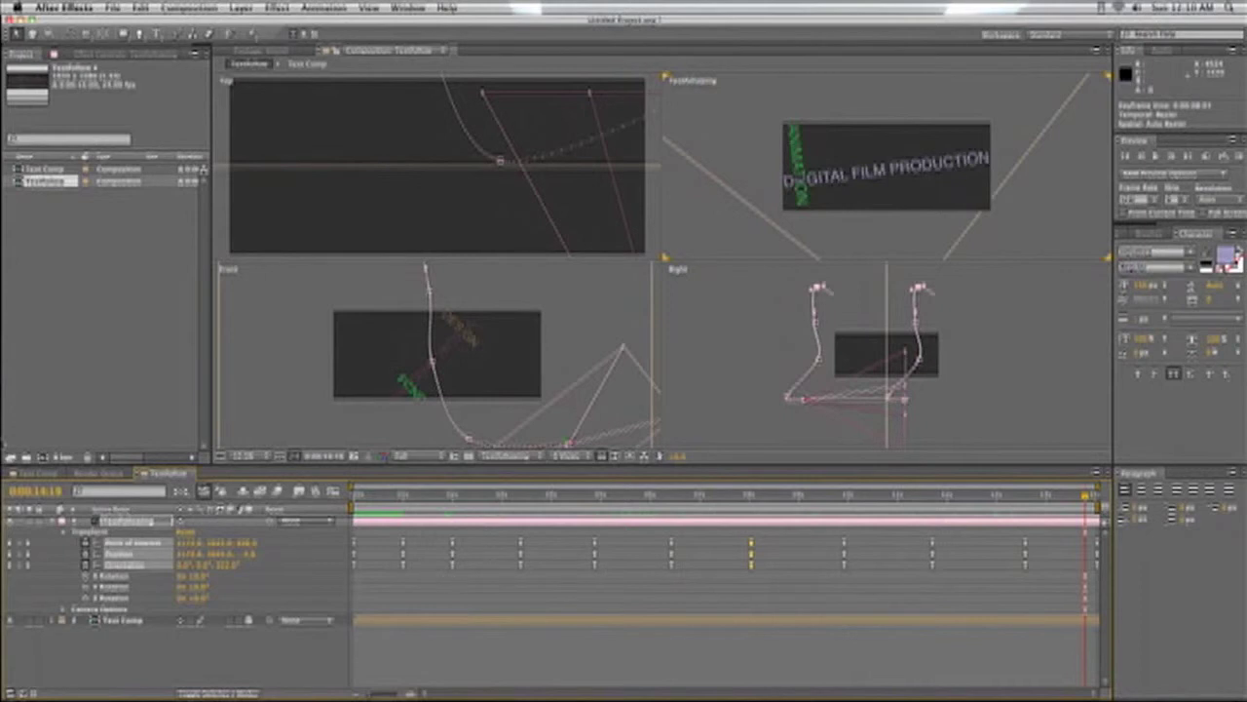
Step: Add TextFollow to the Render Queue with a QuickTime output module
click(82, 476)
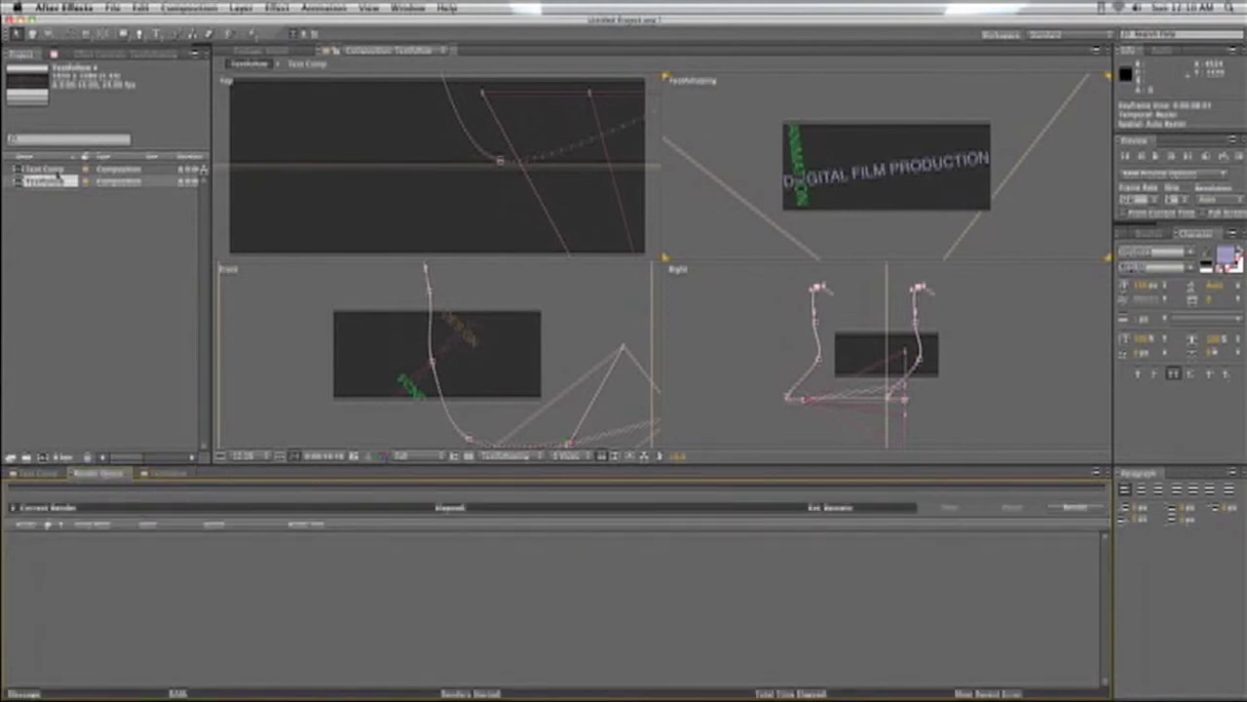
drag(46, 184, 21, 673)
key(super+m)
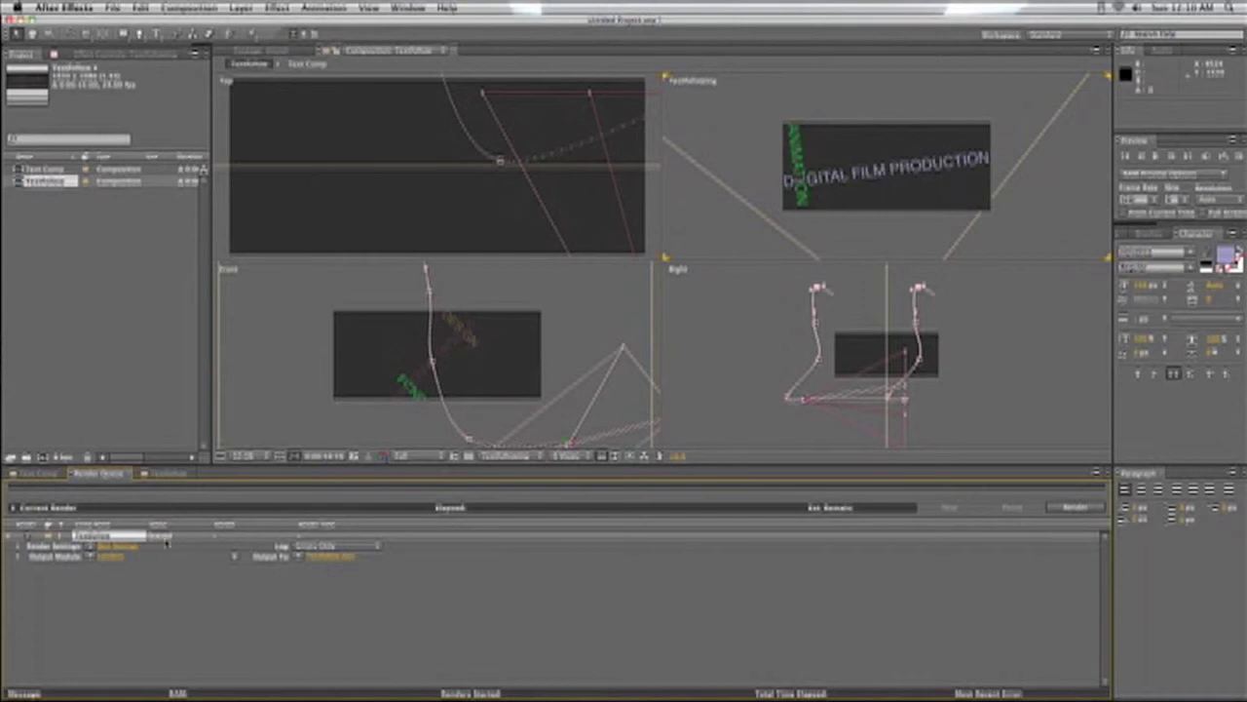
click(94, 558)
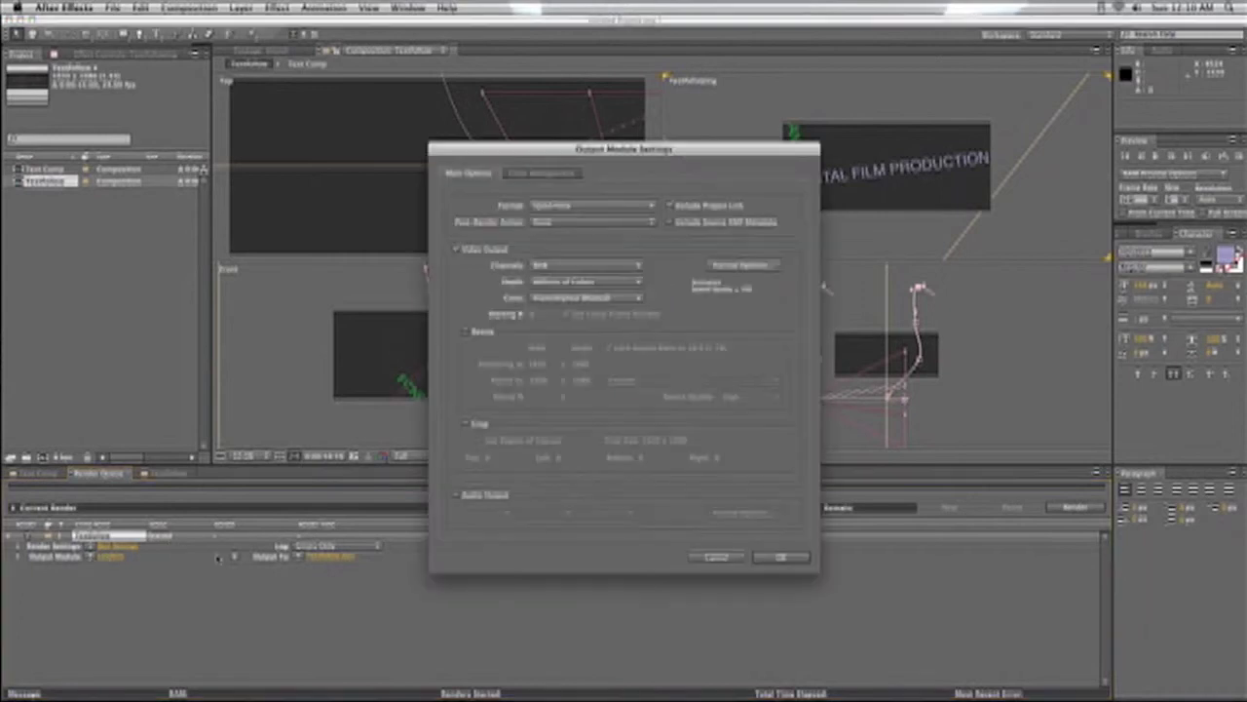
click(534, 172)
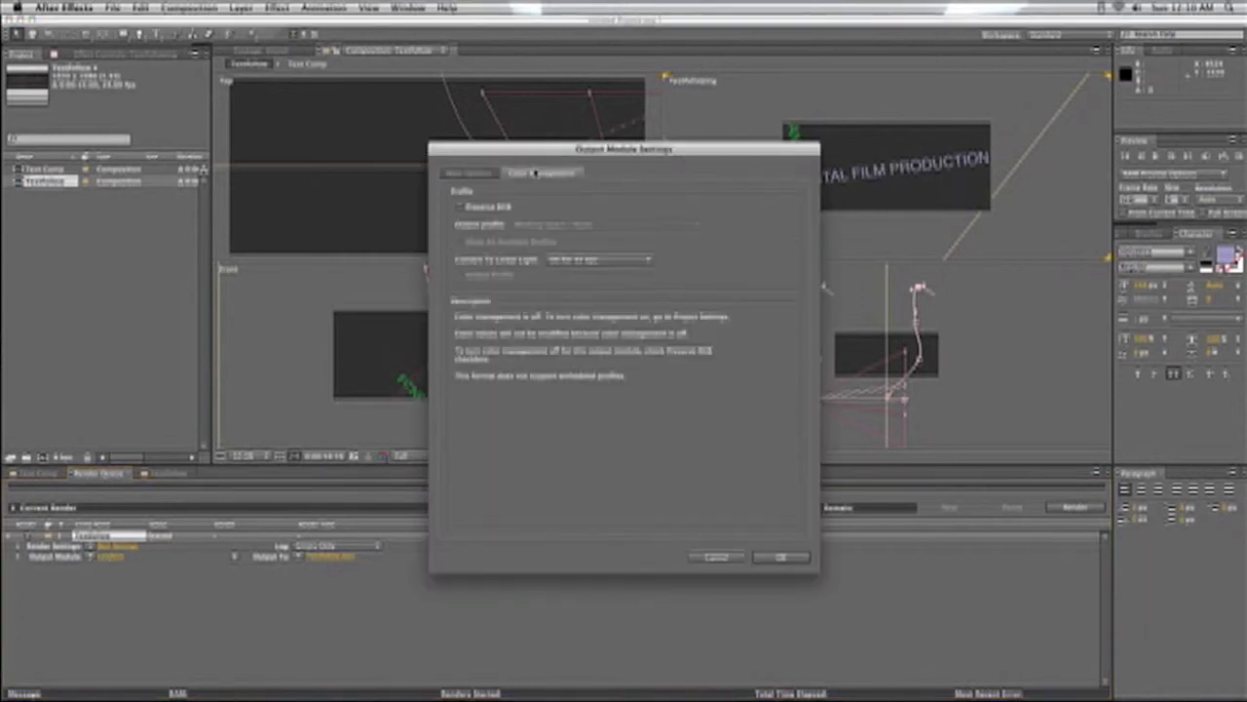
click(469, 172)
click(605, 208)
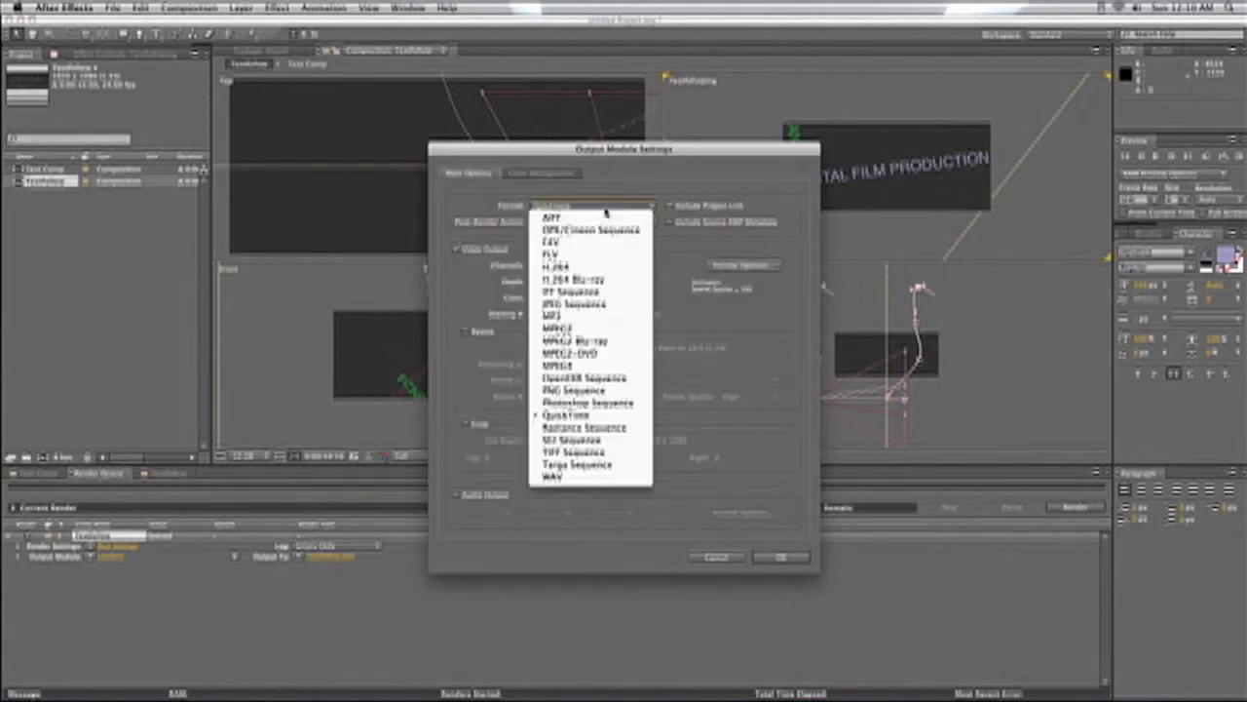
click(695, 352)
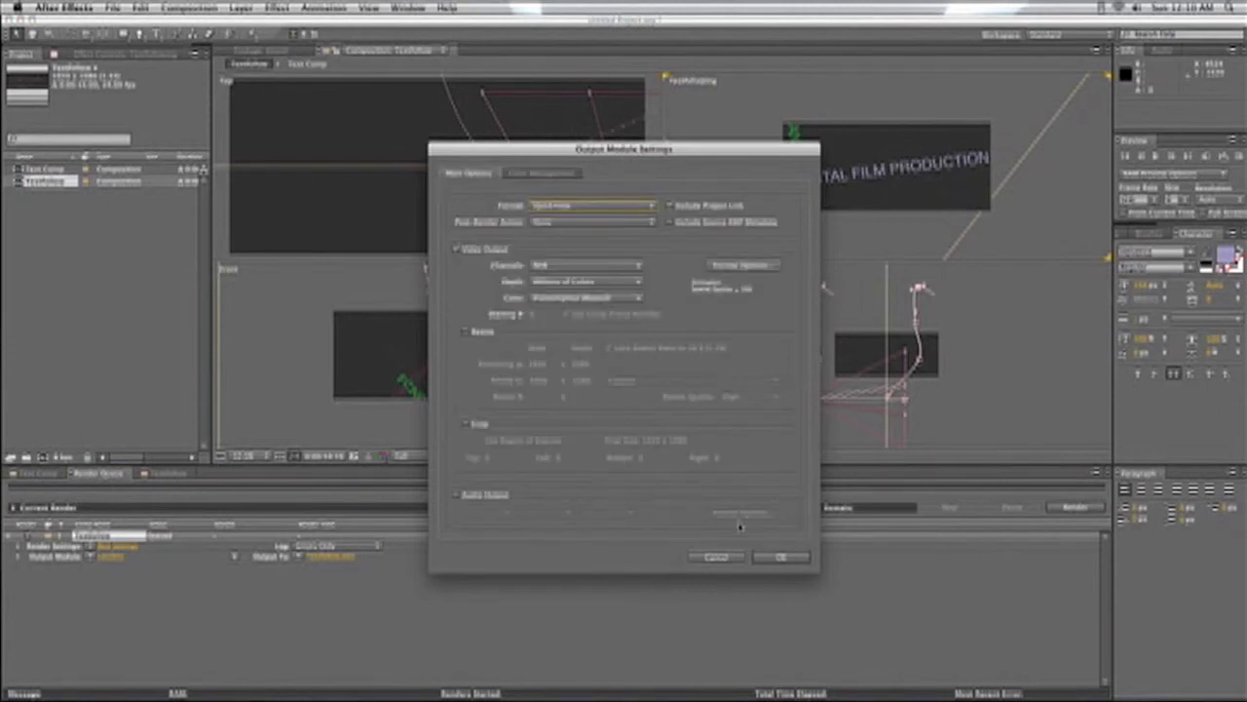
click(781, 556)
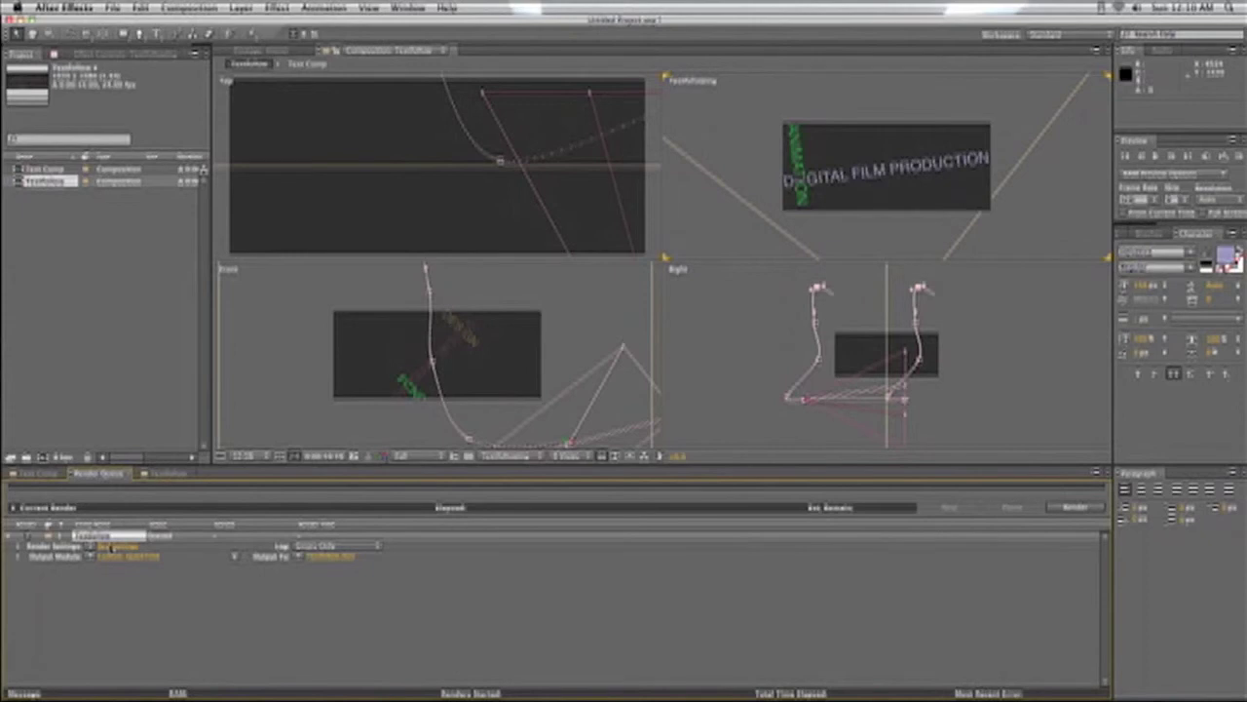
Step: Leave render settings unchanged and save the output as TextFollow.mov on the Desktop
click(112, 548)
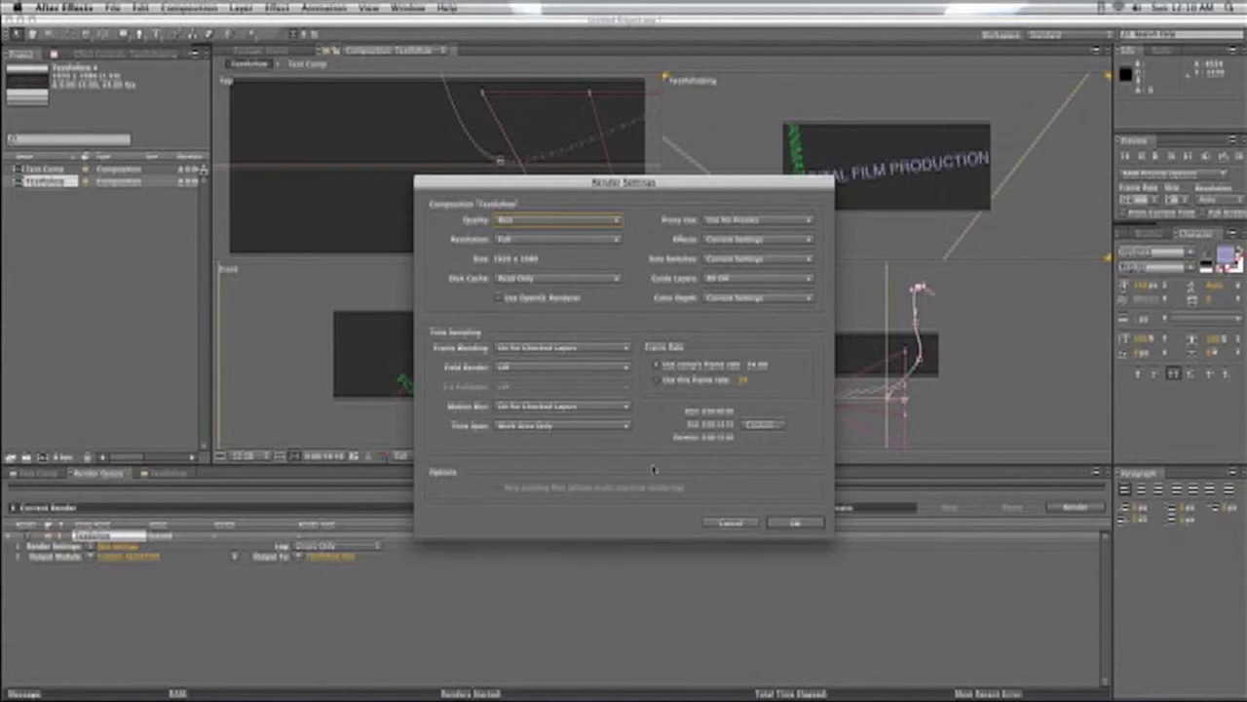
click(723, 523)
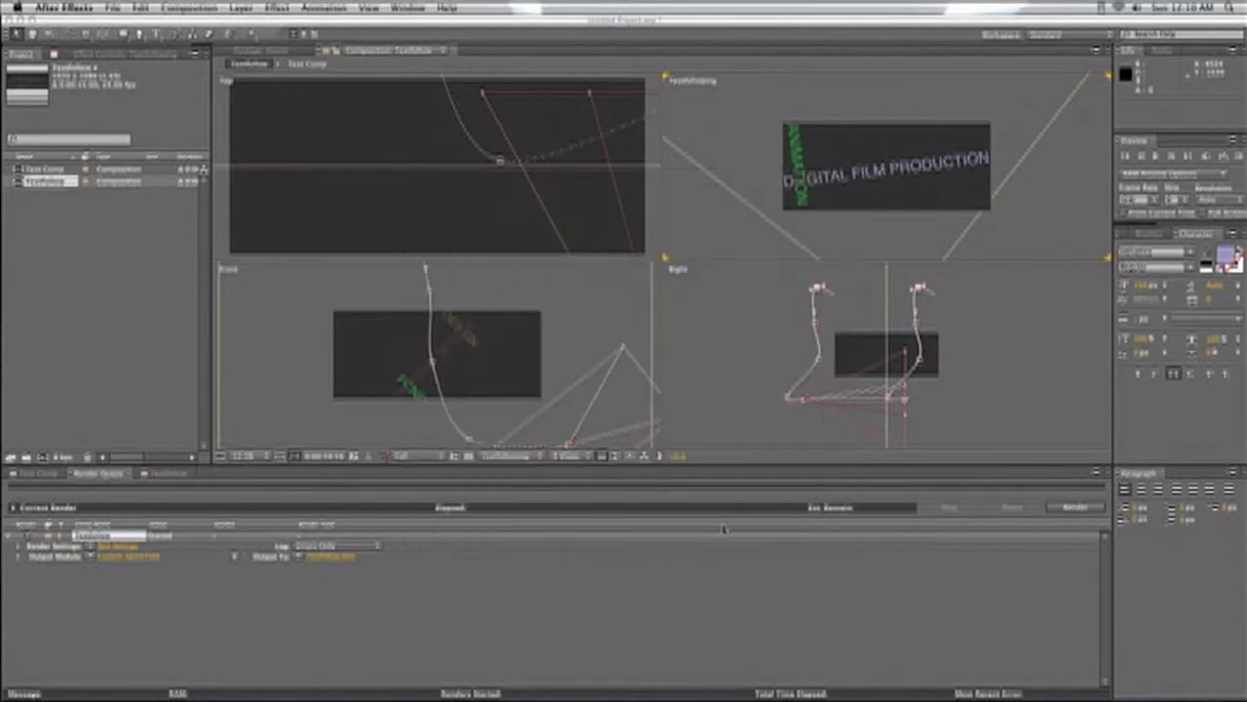
click(315, 562)
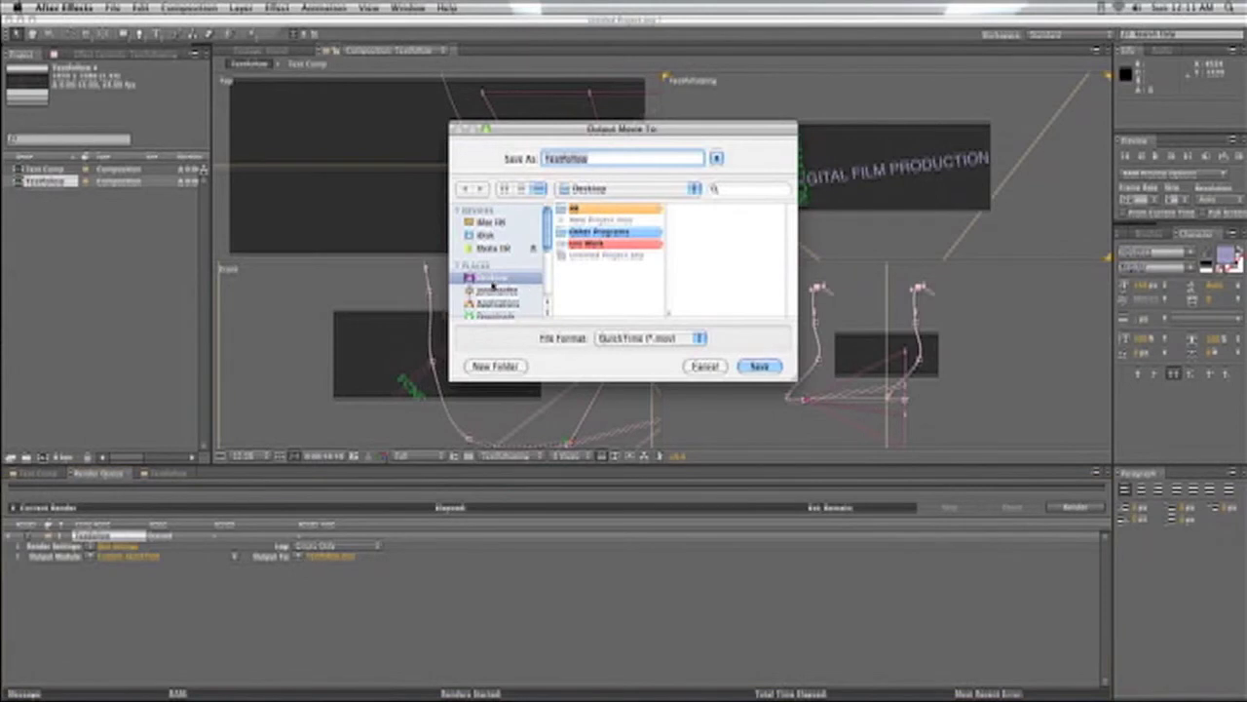
click(759, 366)
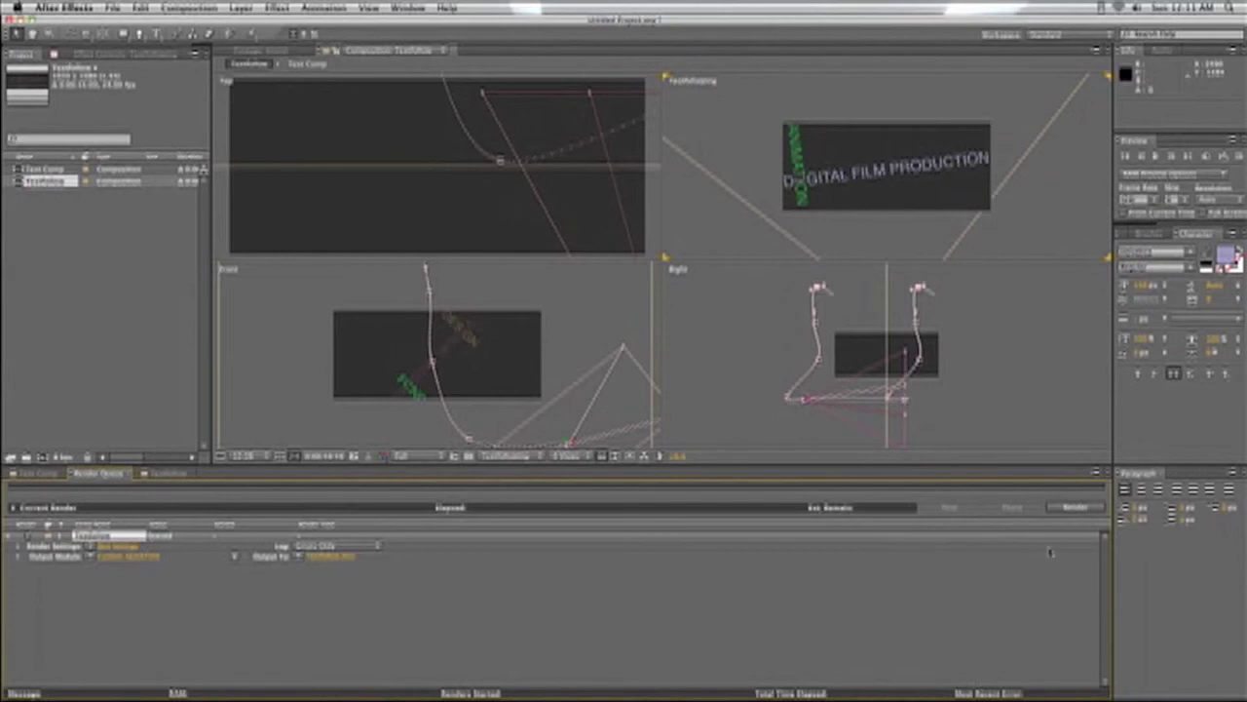
Step: Start rendering the queued TextFollow comp
click(1067, 511)
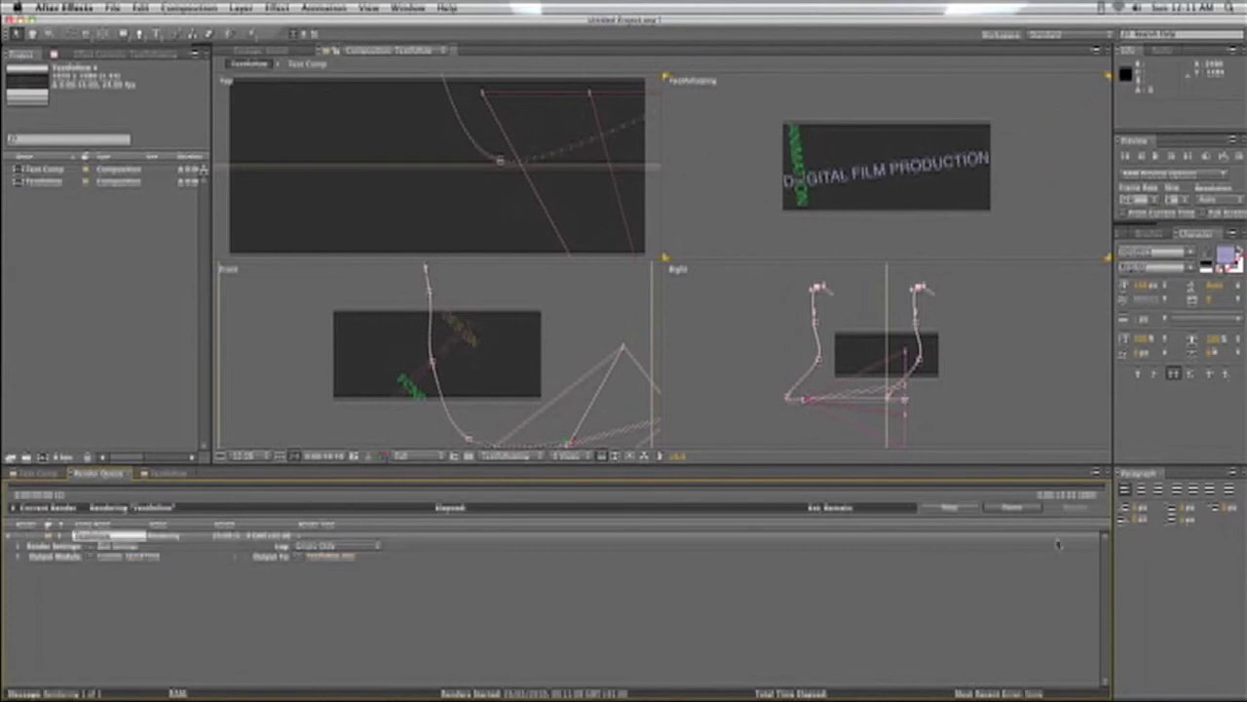